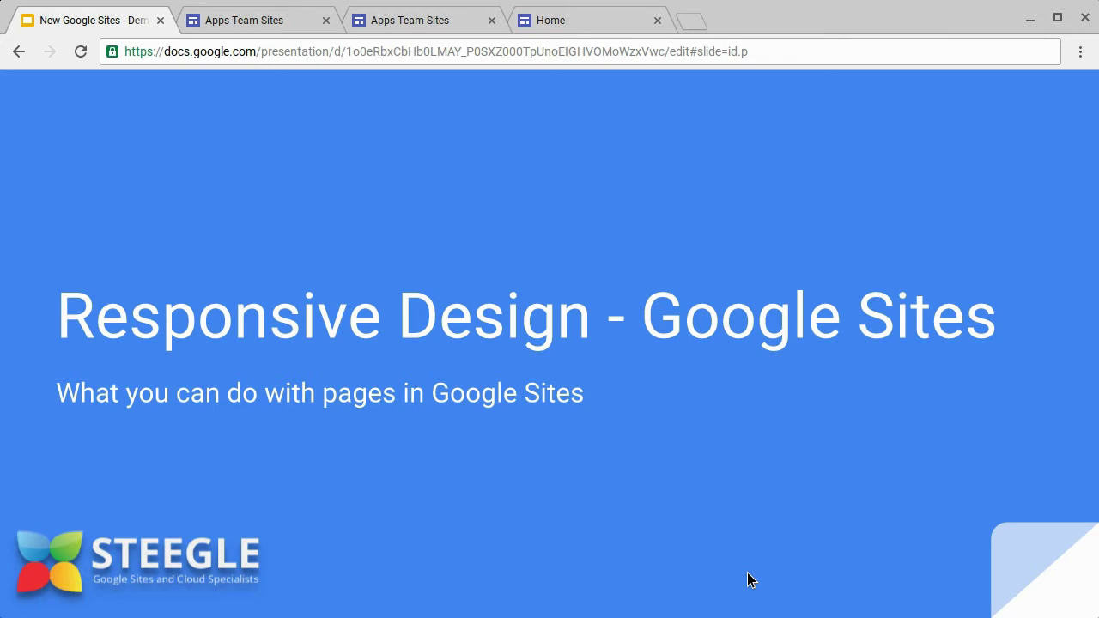
Advance the presentation to the Responsive Design - Capabilities slide and reveal the "Intelligent image resizing" bullet
key(Right)
key(Right)
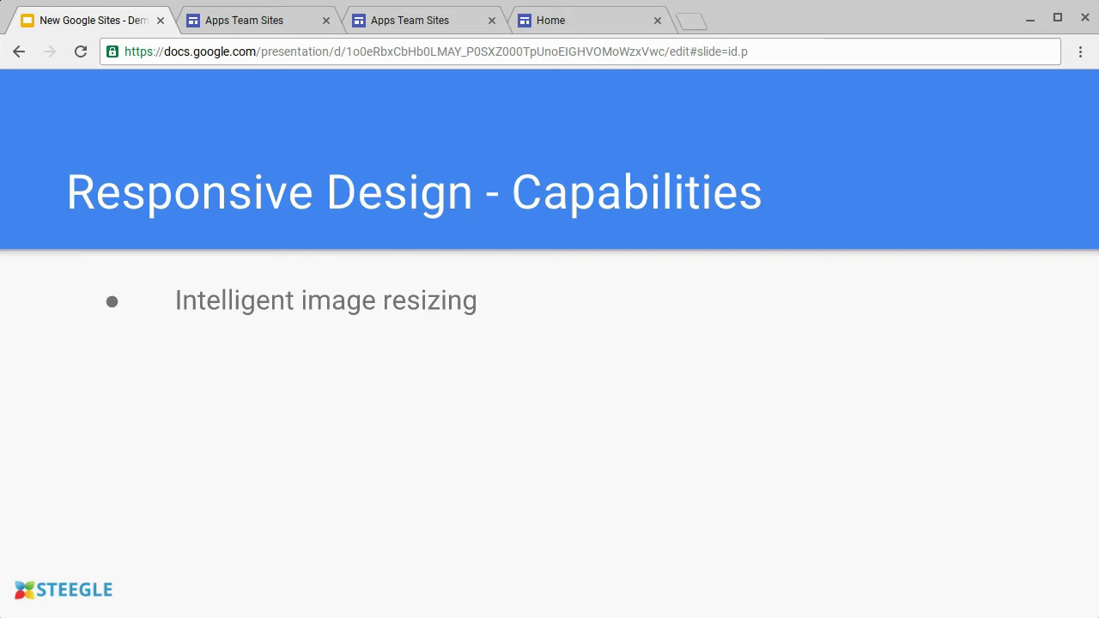
mouse_move(752, 563)
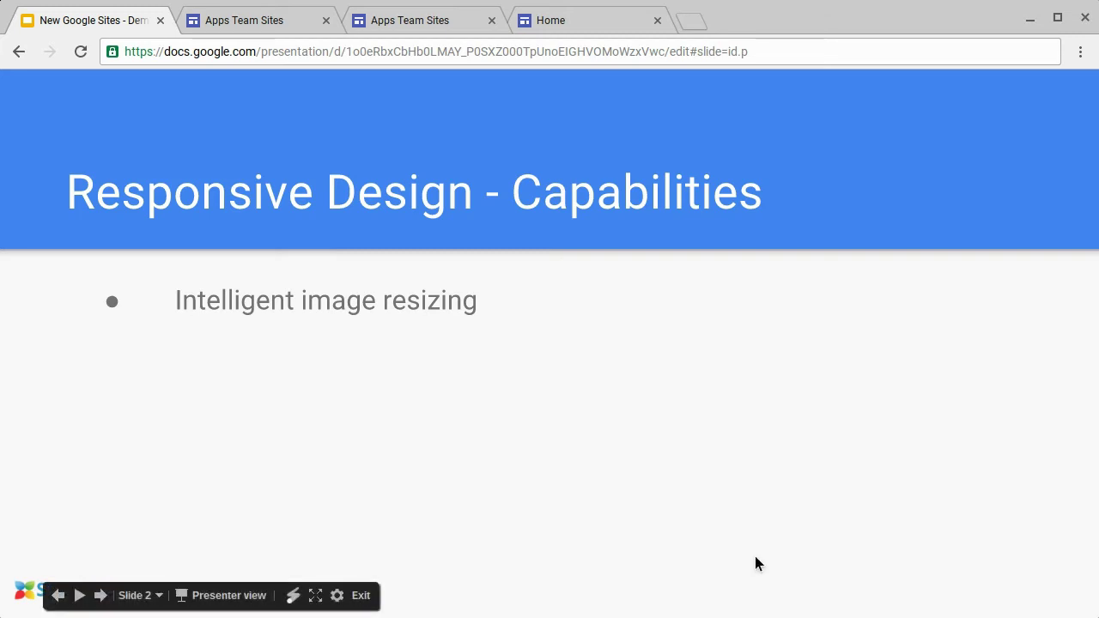
Switch to the Apps Team Sites editor and inspect the banner text, the Google Apps for Work logo and the app icon row
click(243, 24)
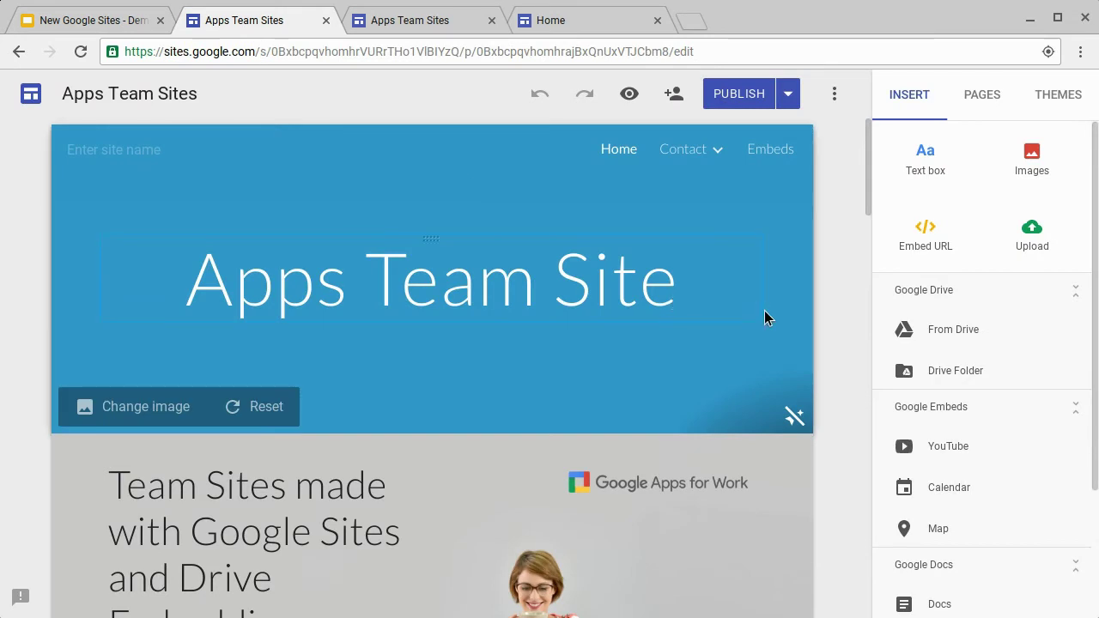
scroll(699, 413, down, 2)
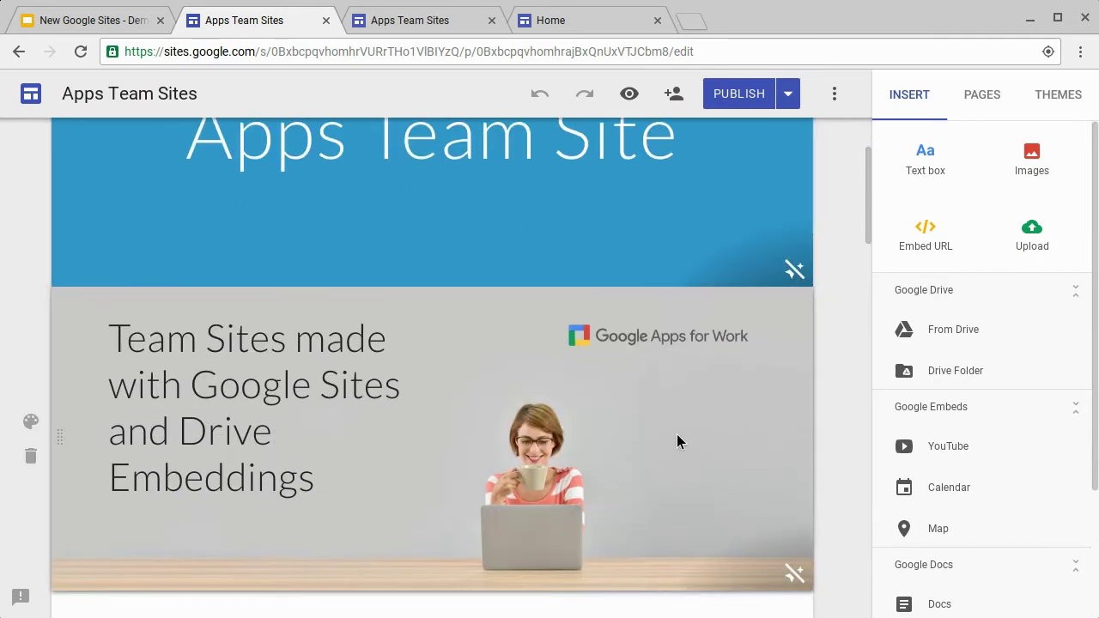
click(336, 502)
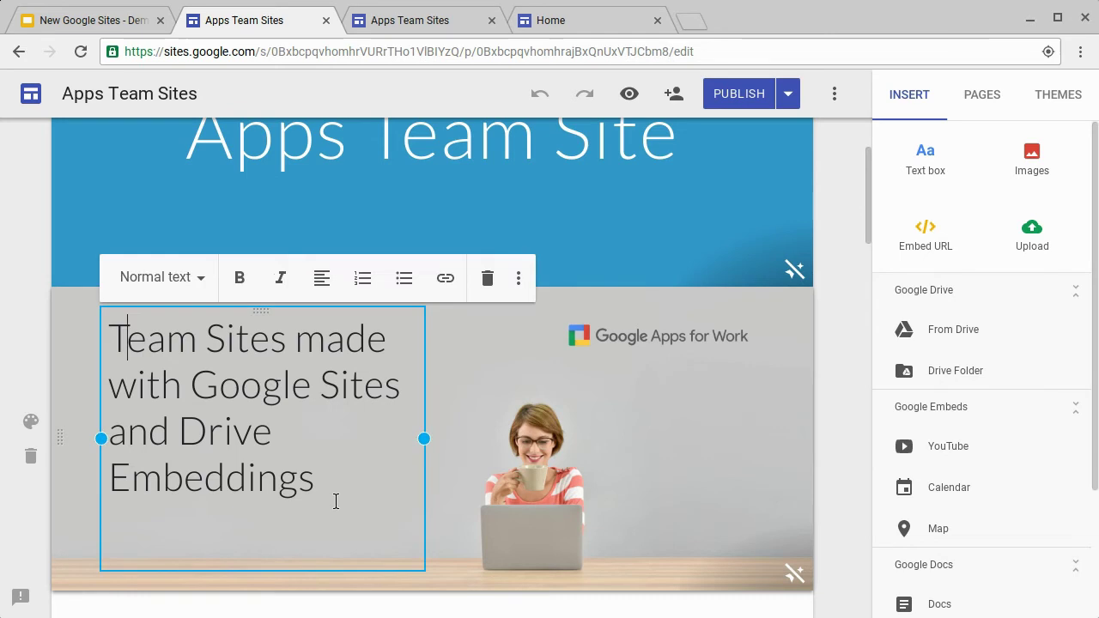
click(685, 348)
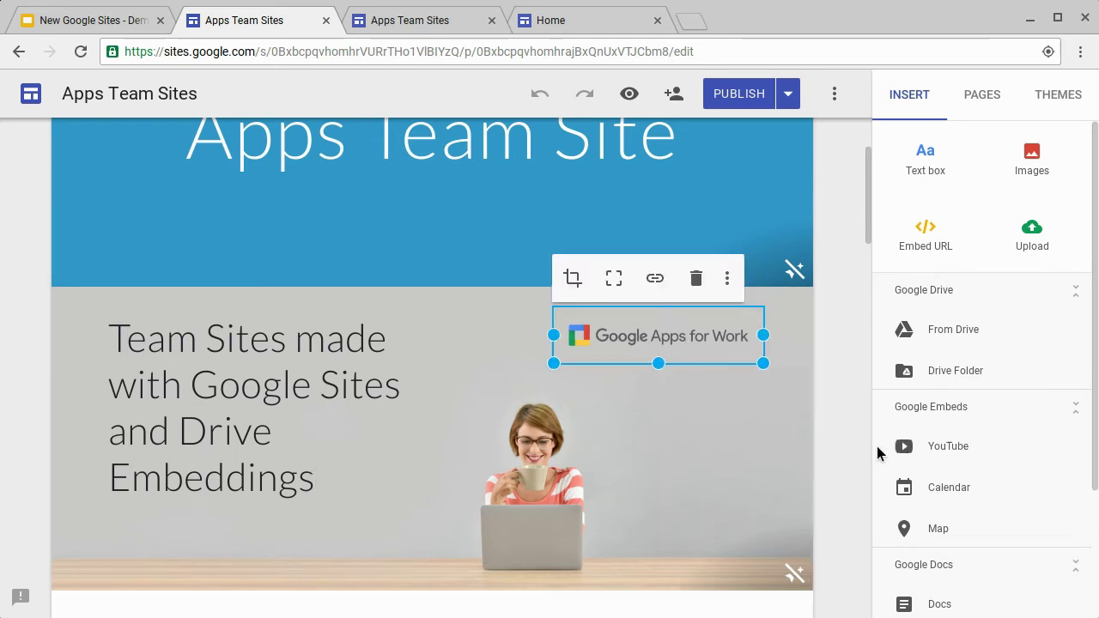
click(834, 441)
scroll(838, 442, down, 4)
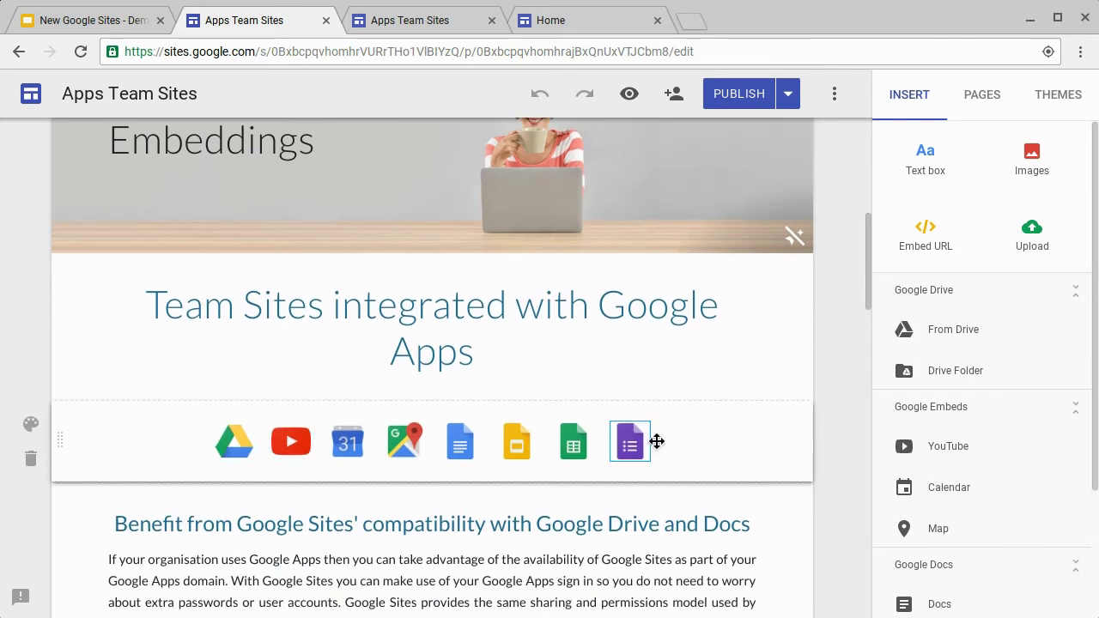
Switch to the site's tablet preview and examine how the banner, logo and app icons are laid out
click(418, 21)
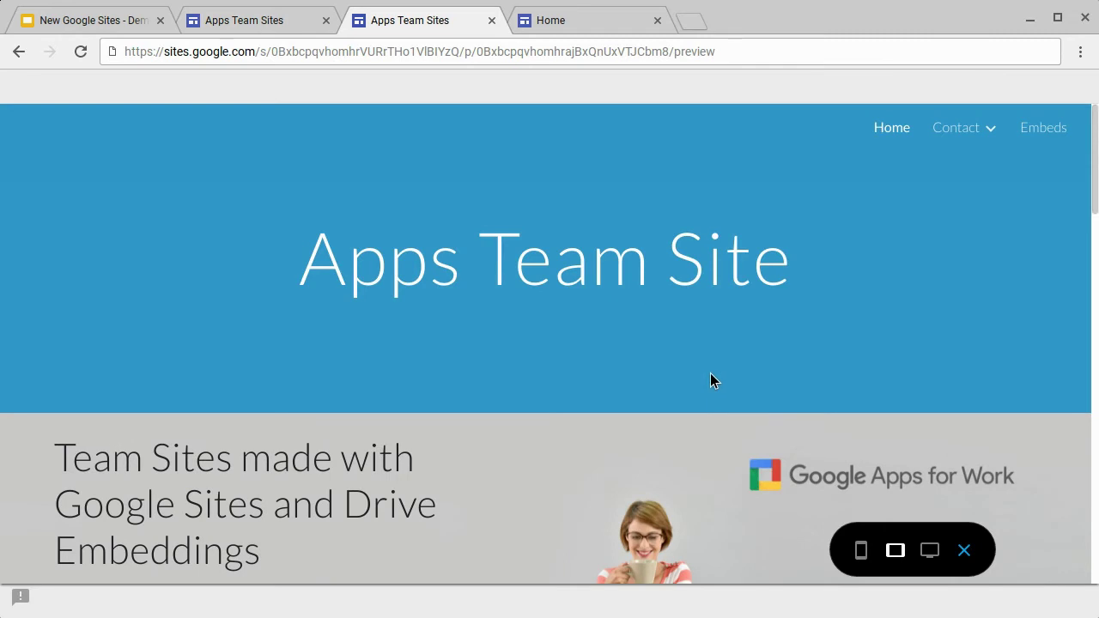
scroll(710, 377, down, 1)
scroll(709, 374, down, 2)
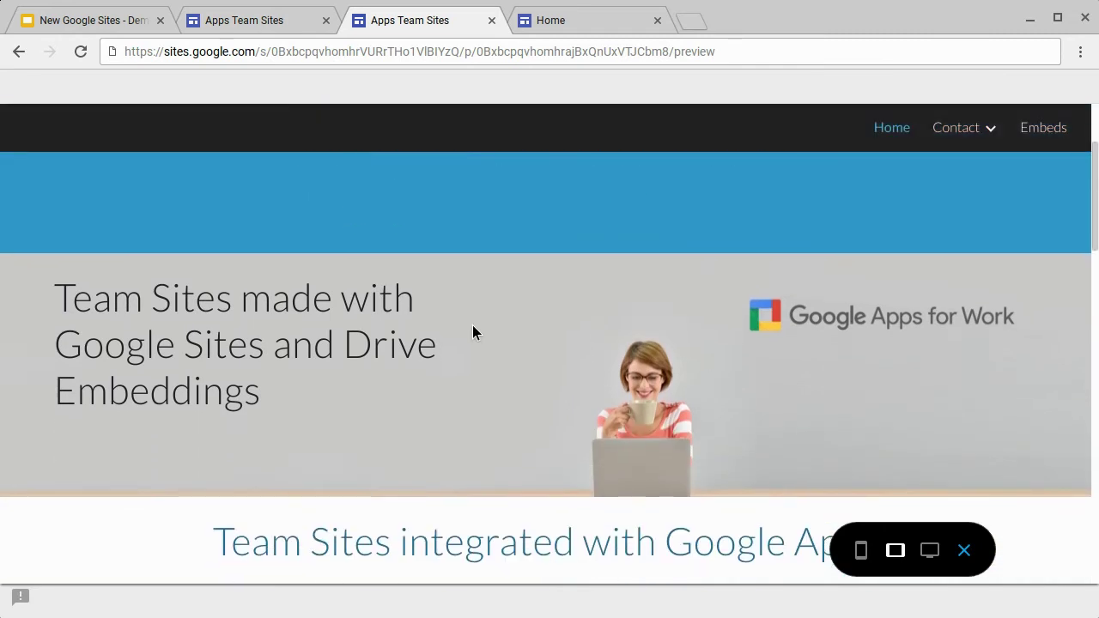
scroll(620, 362, down, 4)
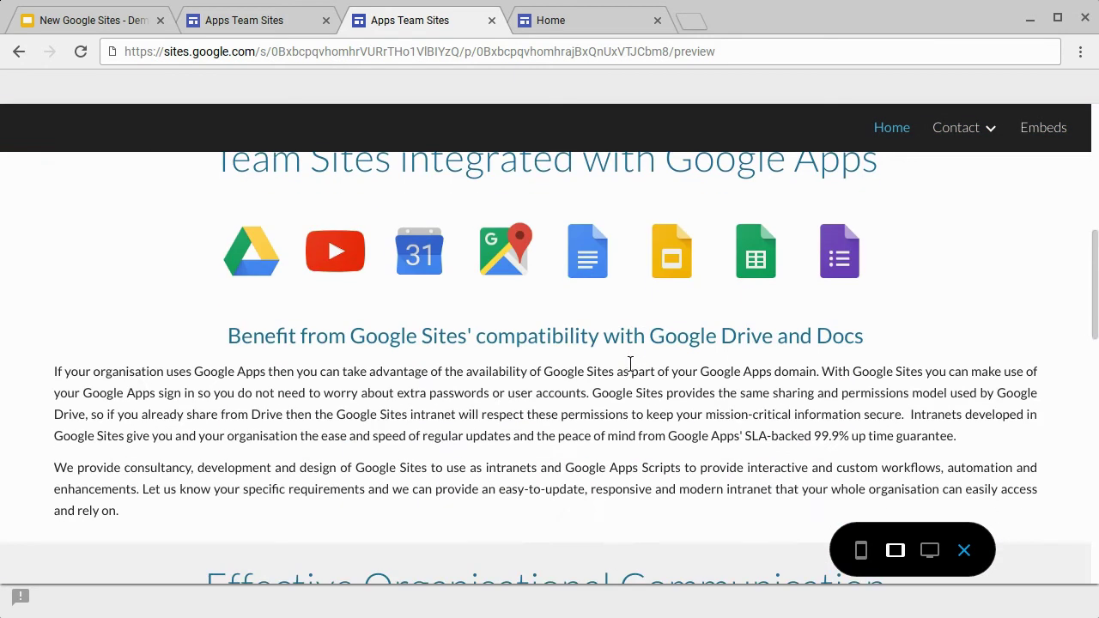
scroll(624, 362, up, 2)
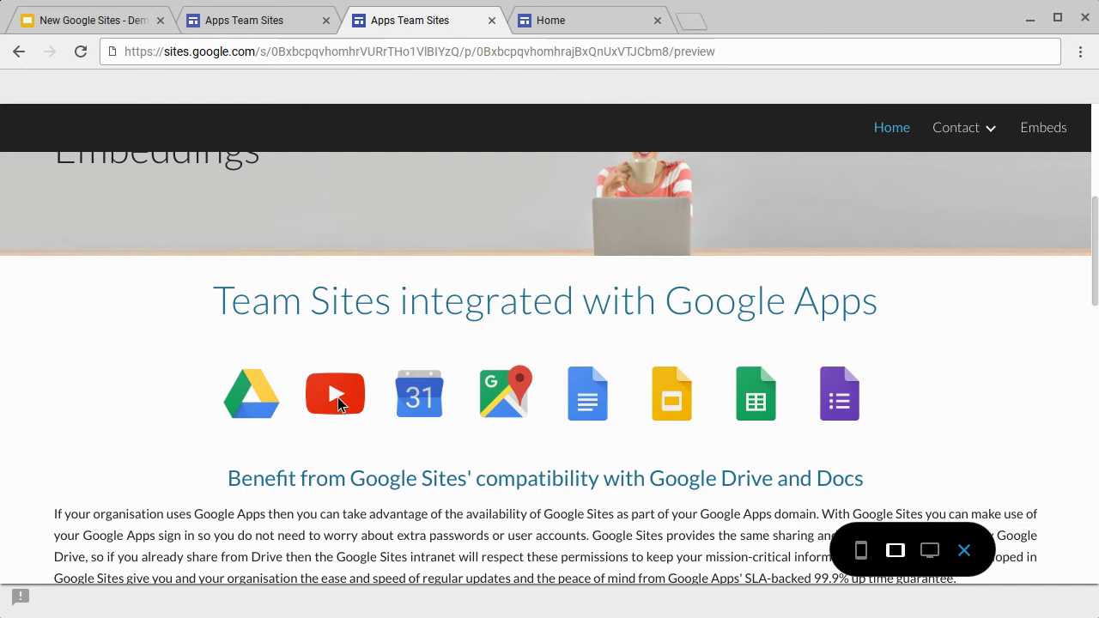
Preview the home page at phone size and check the app icons, the banner image and the page header
click(871, 554)
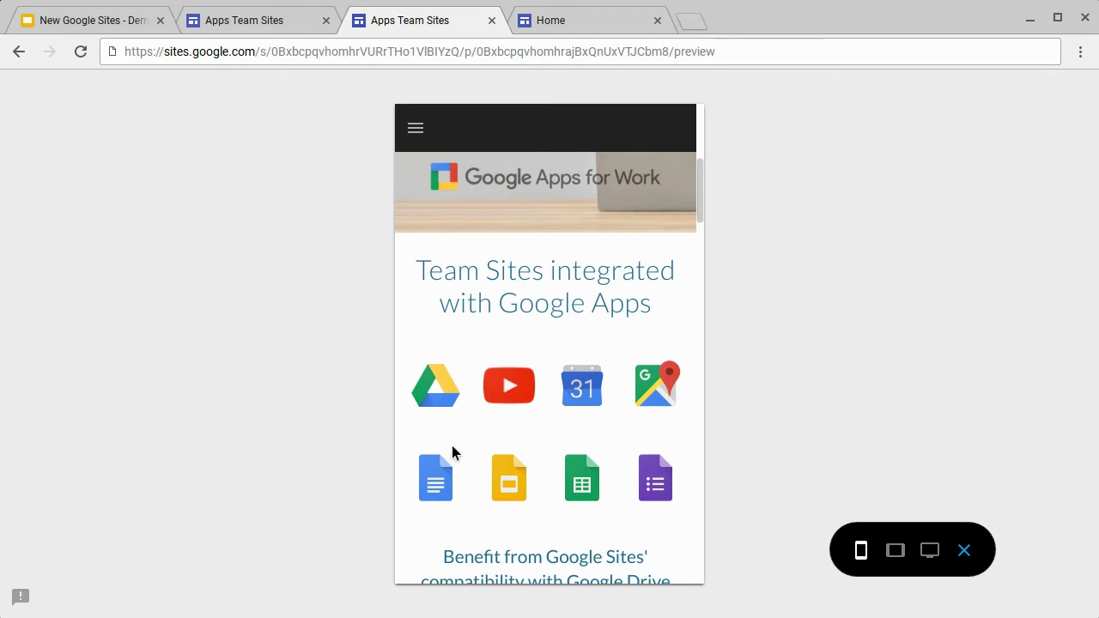
scroll(480, 434, up, 3)
scroll(489, 445, up, 2)
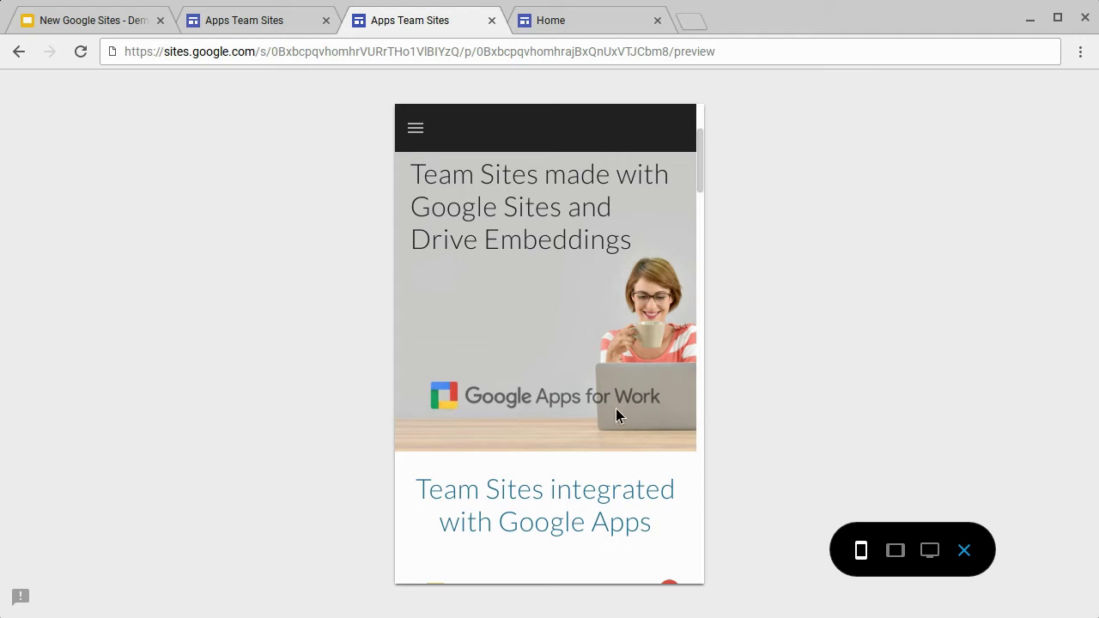
scroll(617, 410, up, 4)
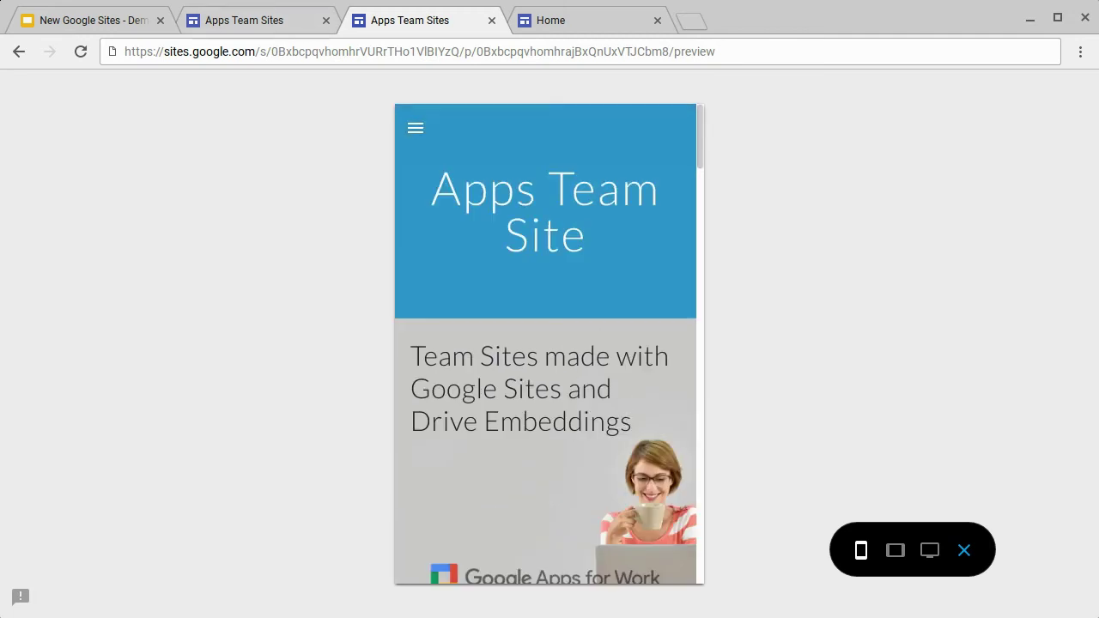
Reveal the "Dynamic font size" bullet on the Capabilities slide and return to the site preview
click(77, 30)
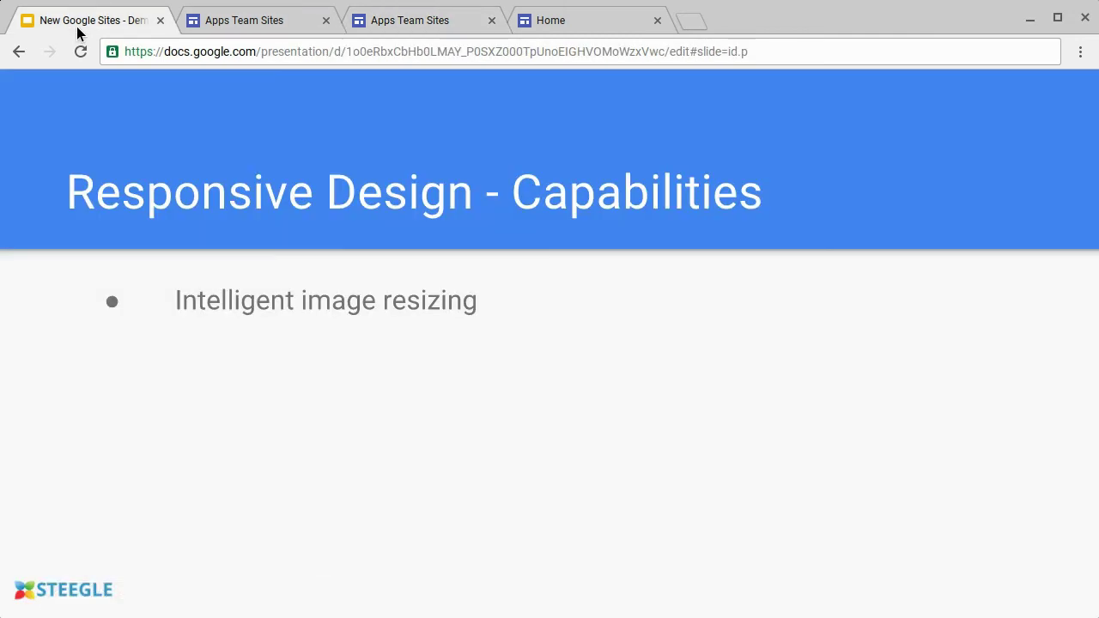
click(261, 337)
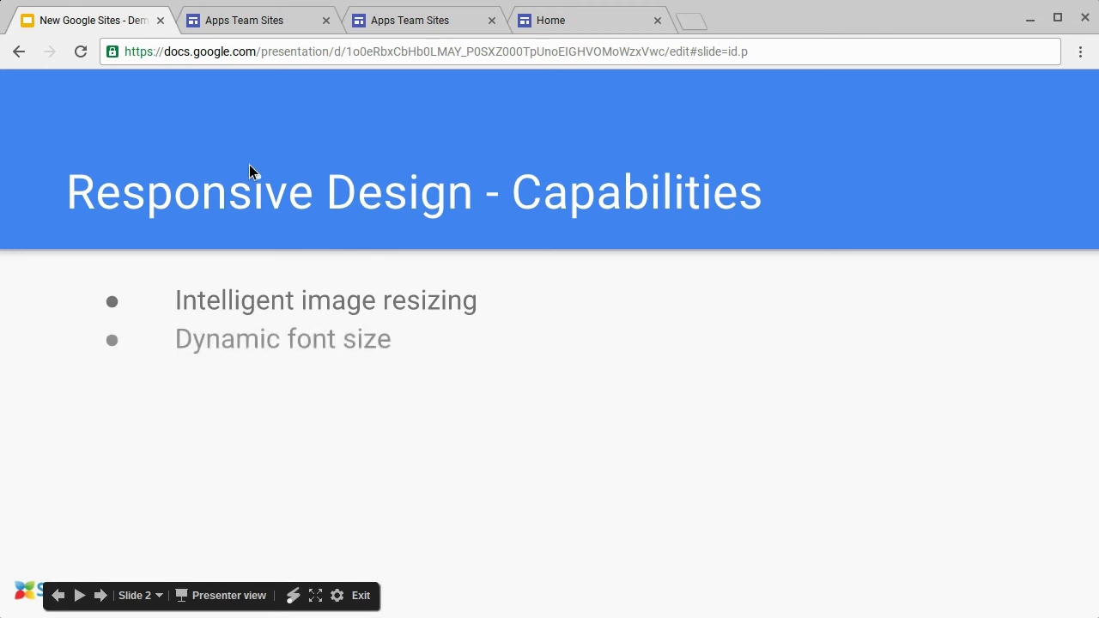
click(230, 29)
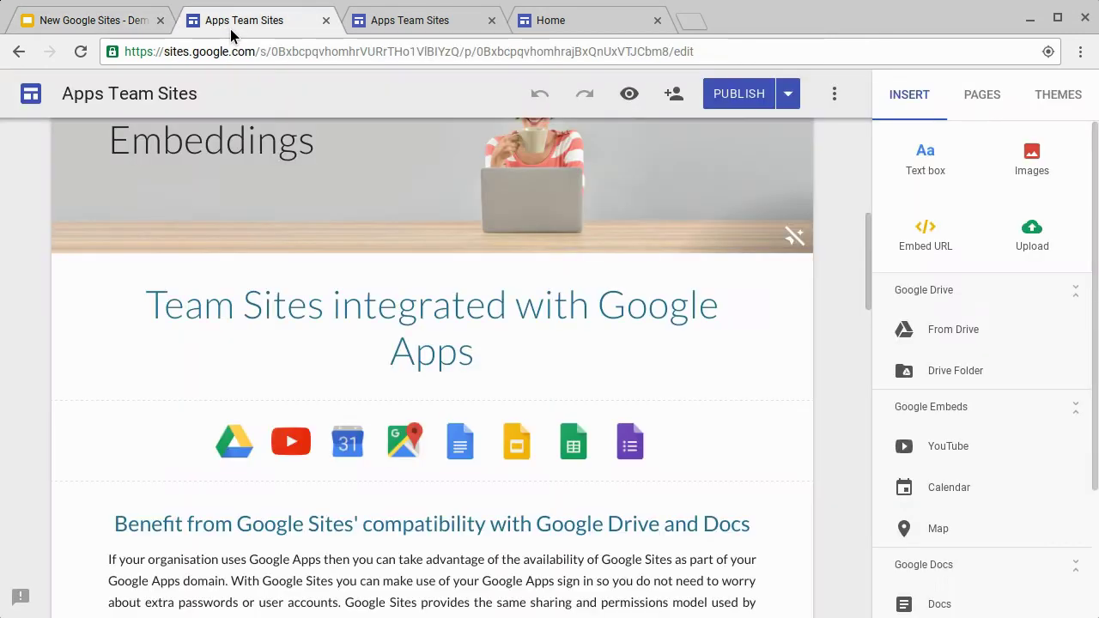
click(402, 29)
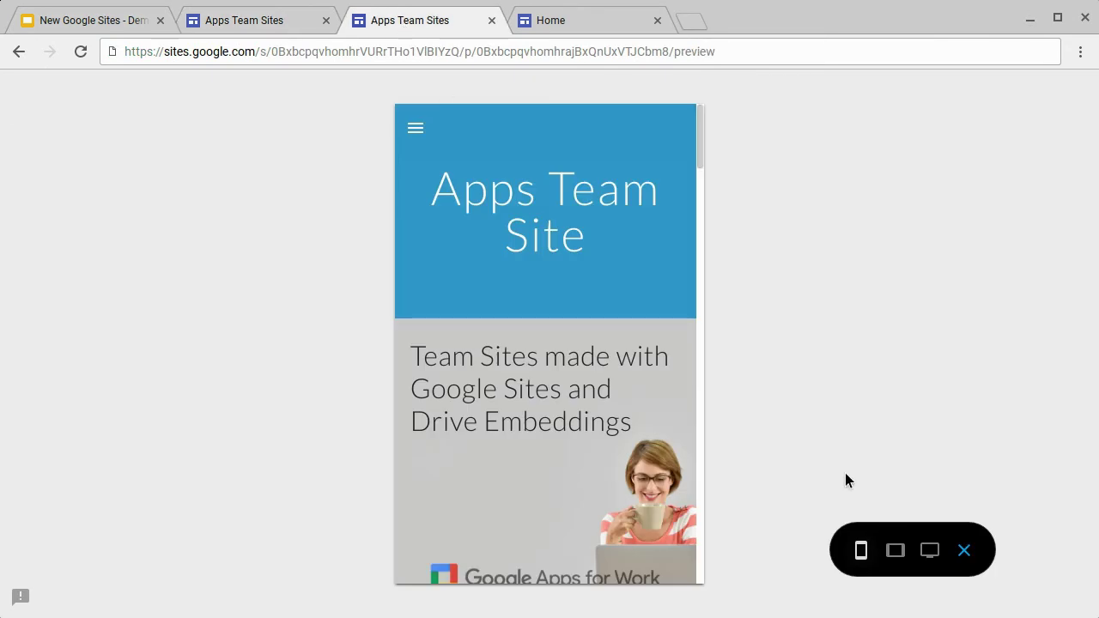
Compare the title and banner text sizes of the home page between the tablet and phone previews
click(895, 551)
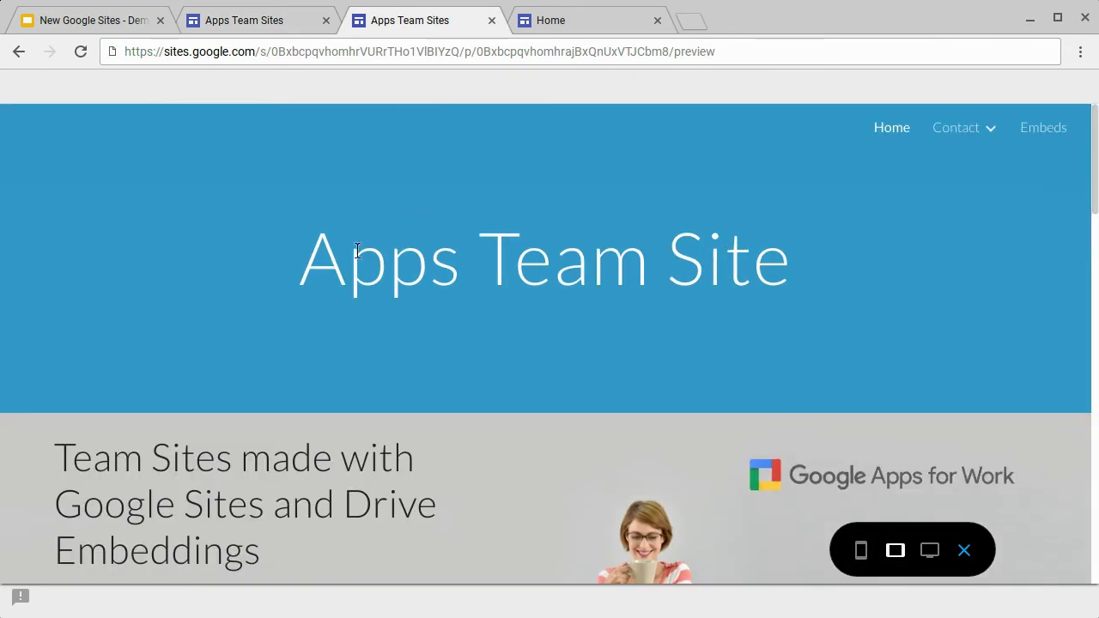
scroll(335, 471, down, 2)
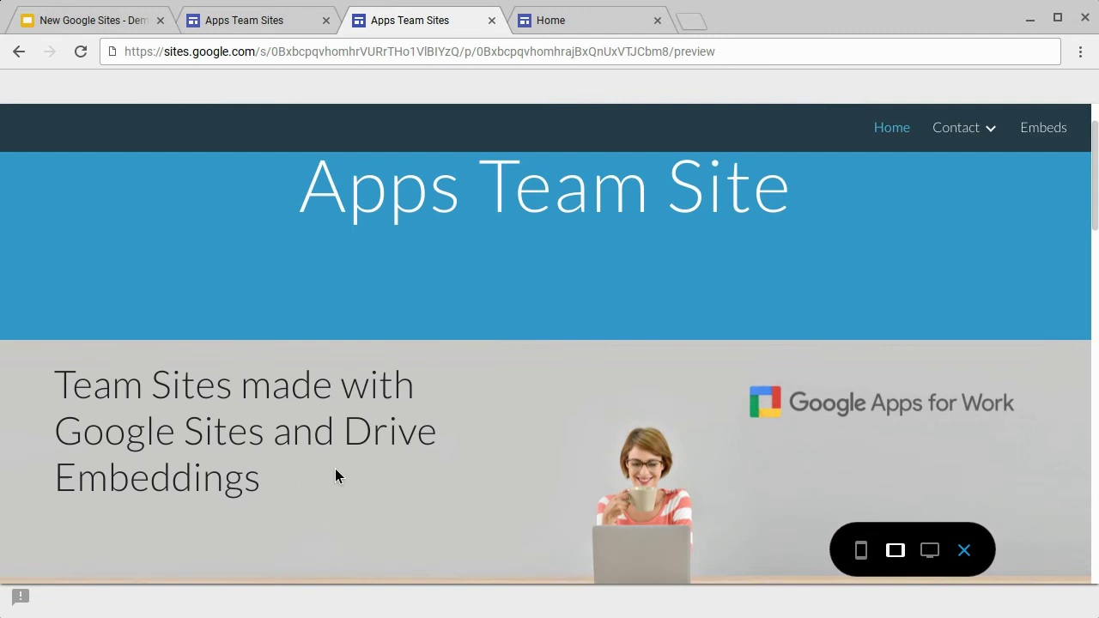
scroll(335, 470, down, 1)
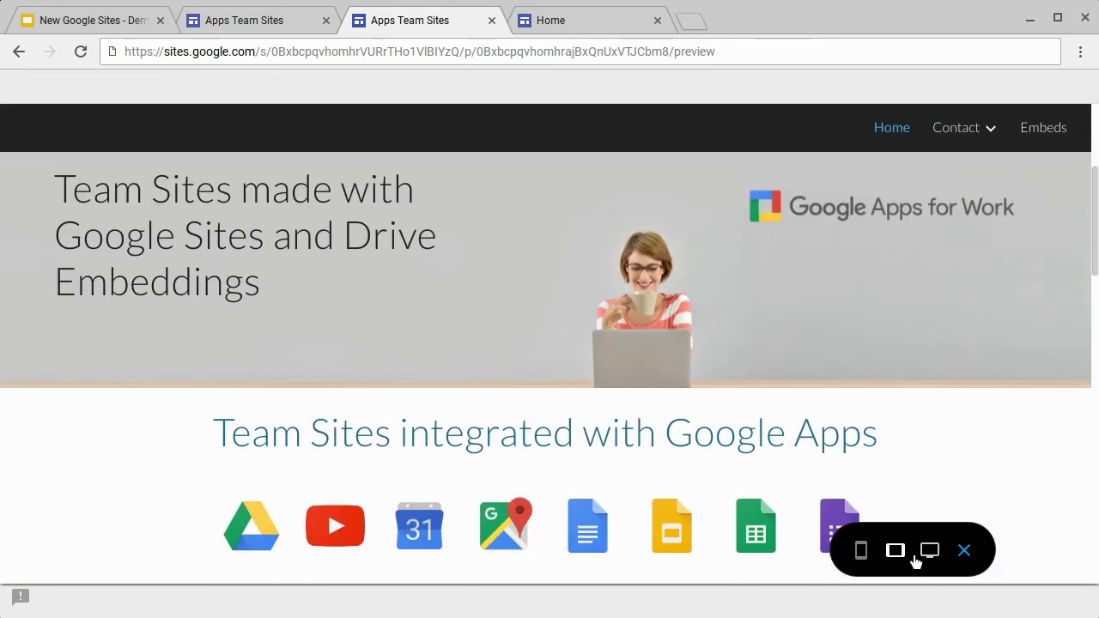
click(875, 550)
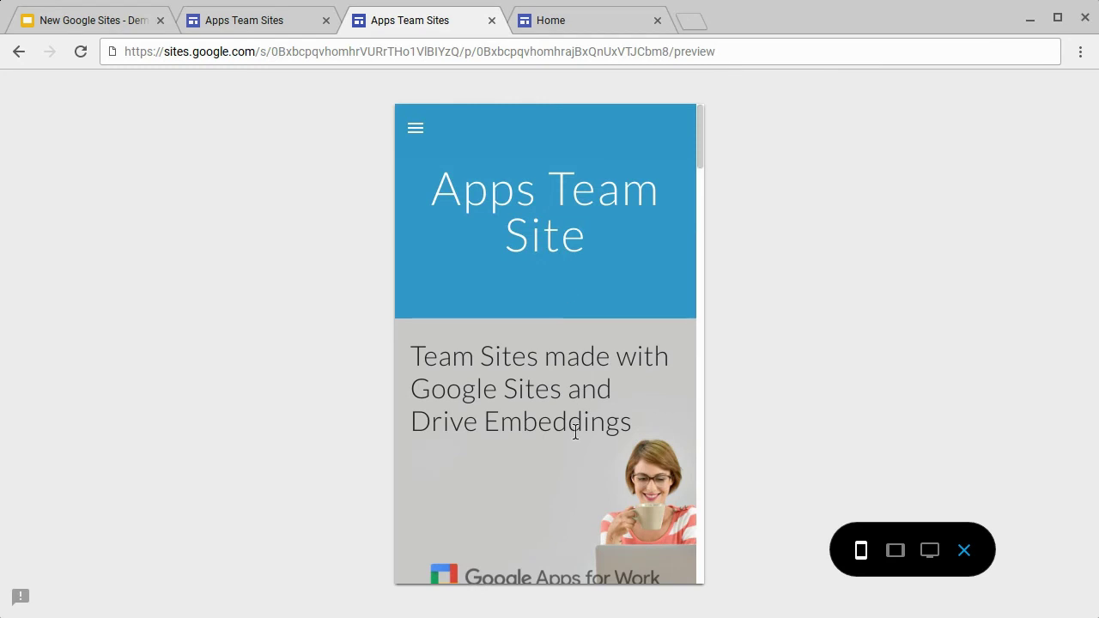
scroll(591, 471, down, 1)
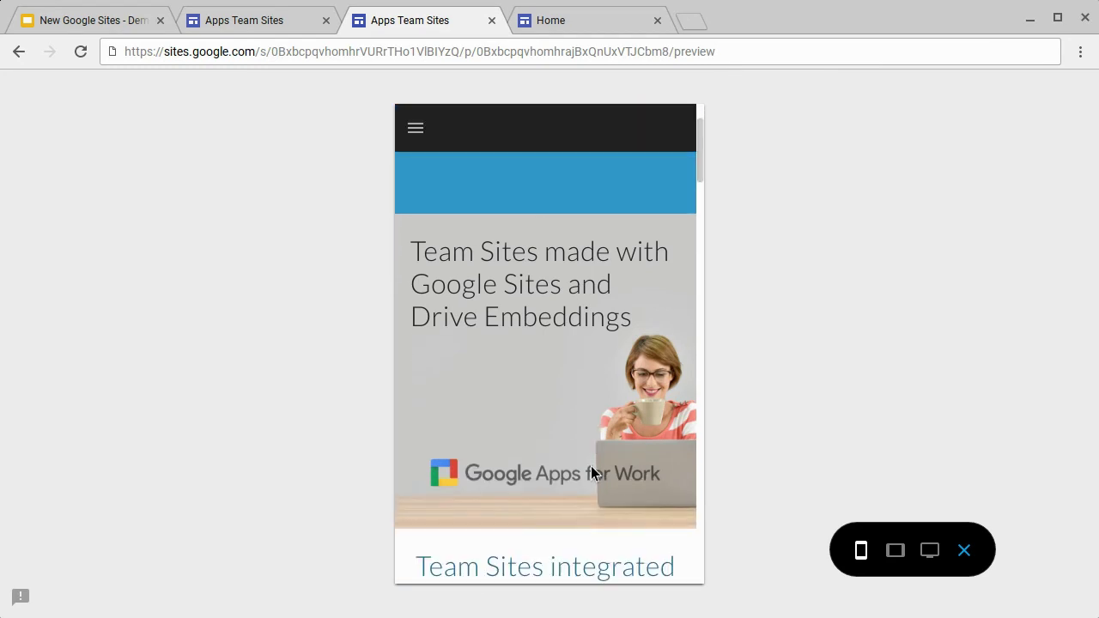
Reveal the "Content linearization" bullet on the Capabilities slide and return to the site preview
click(114, 28)
key(Right)
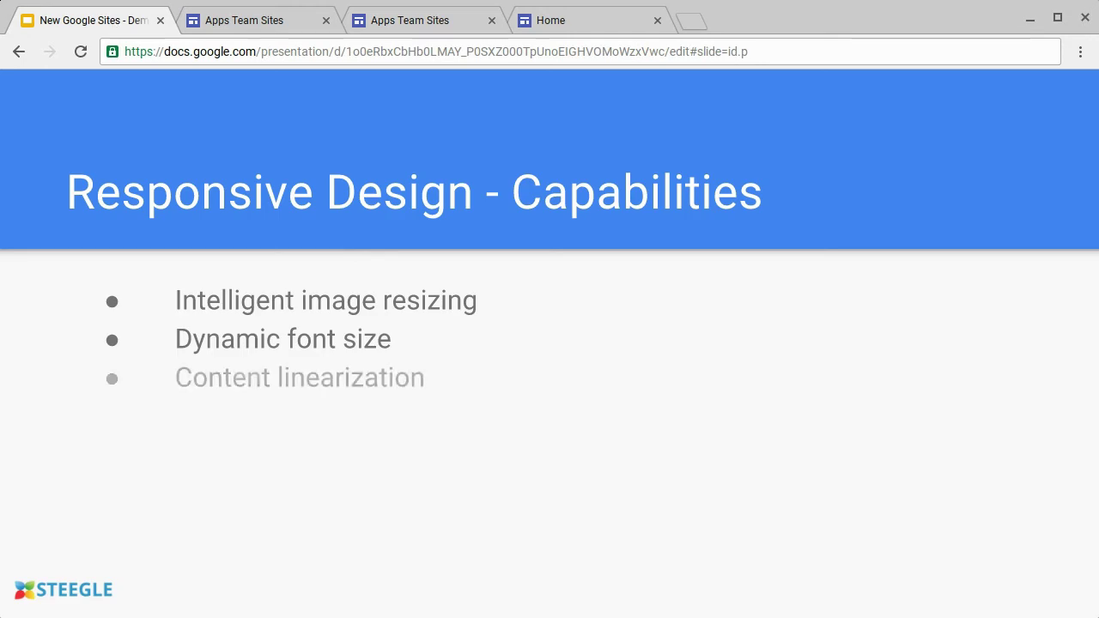
click(391, 25)
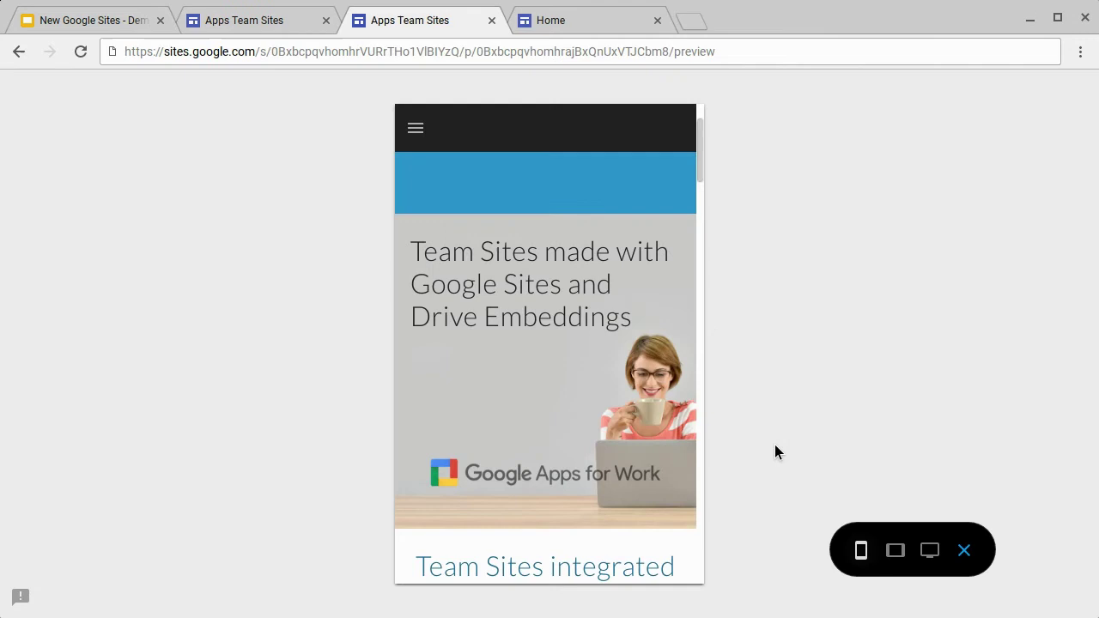
Preview the home page at tablet size and examine the side-by-side banner content and the app icon row
click(895, 550)
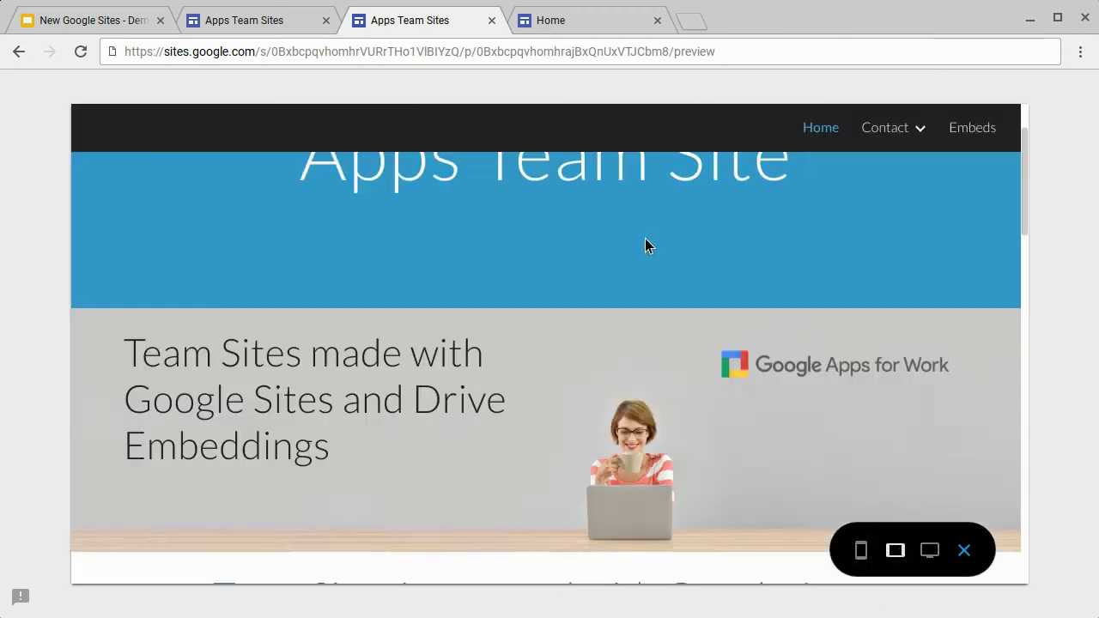
scroll(658, 356, down, 2)
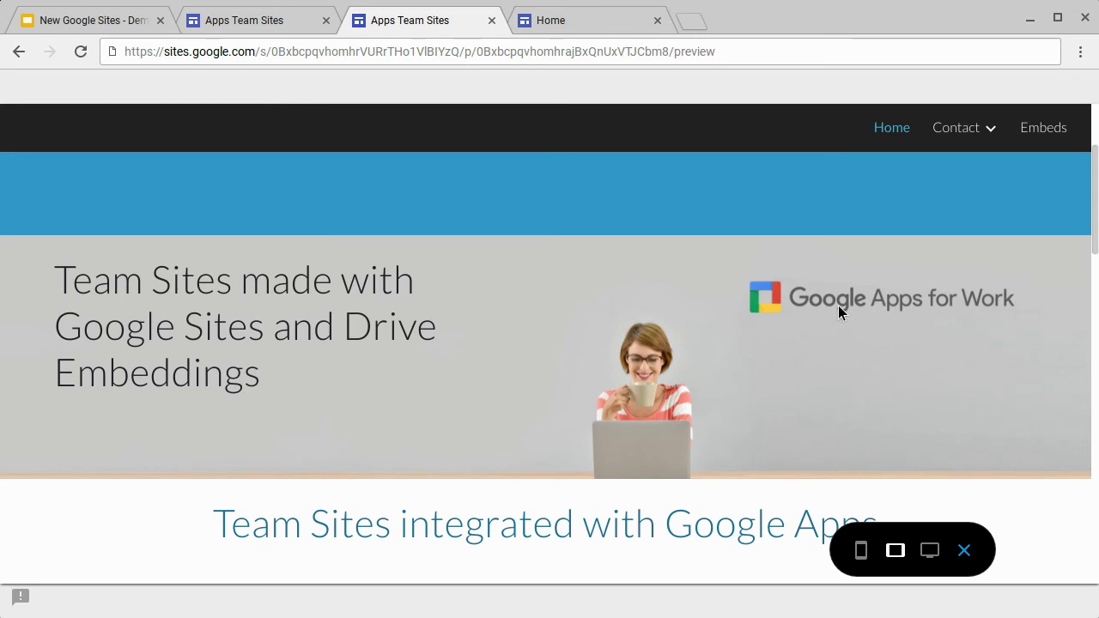
scroll(838, 306, down, 2)
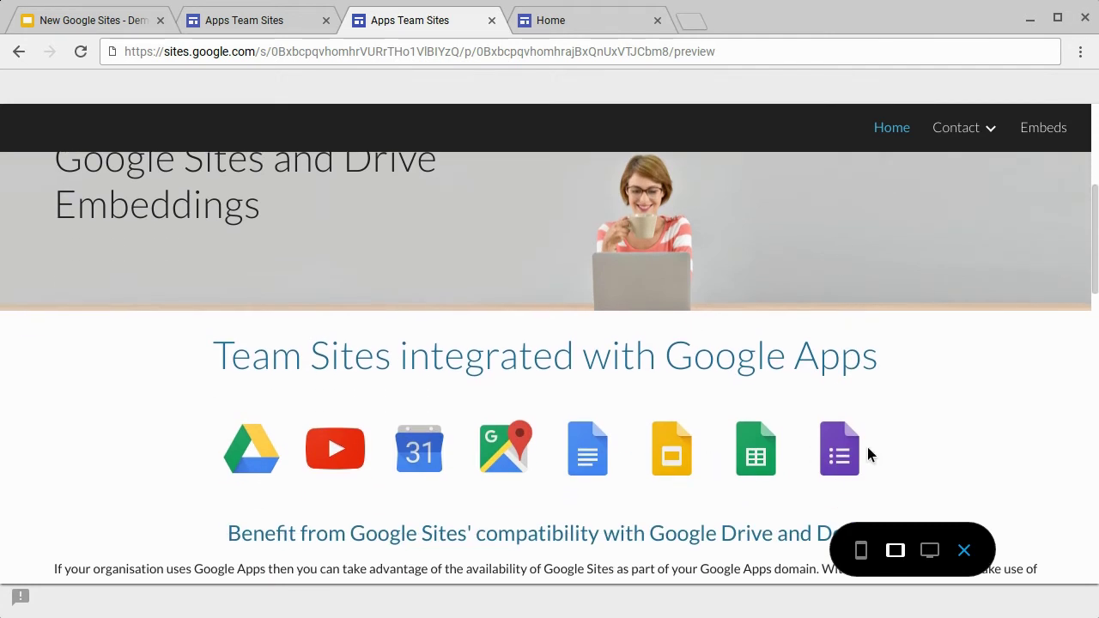
Preview the home page at phone size and review how content stacks from the banner down to Effective Organisational Communication
click(873, 550)
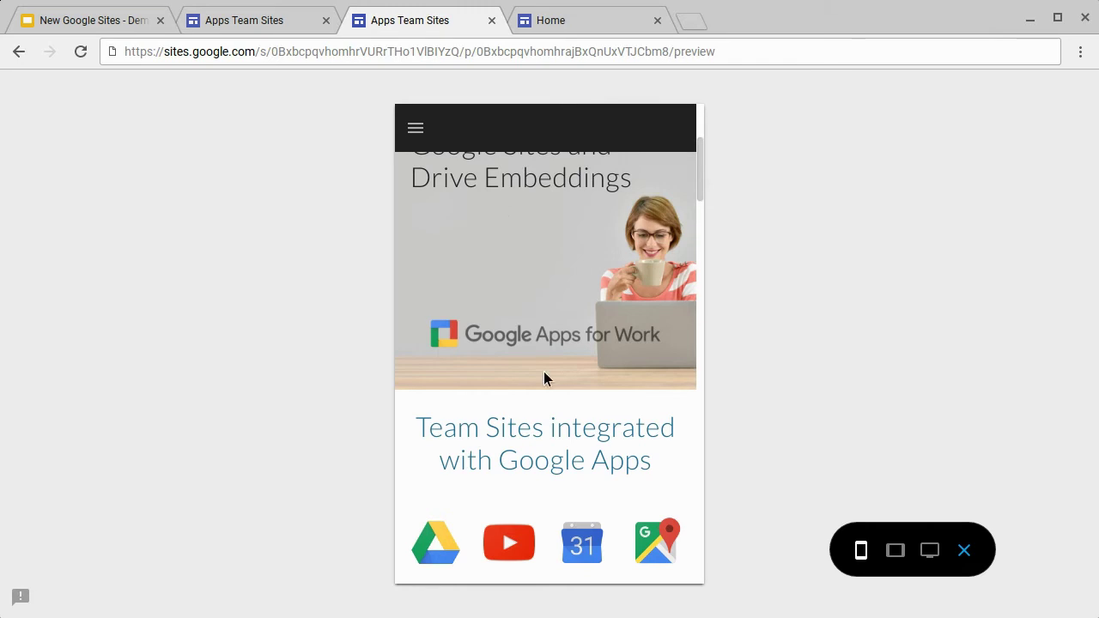
scroll(548, 444, down, 2)
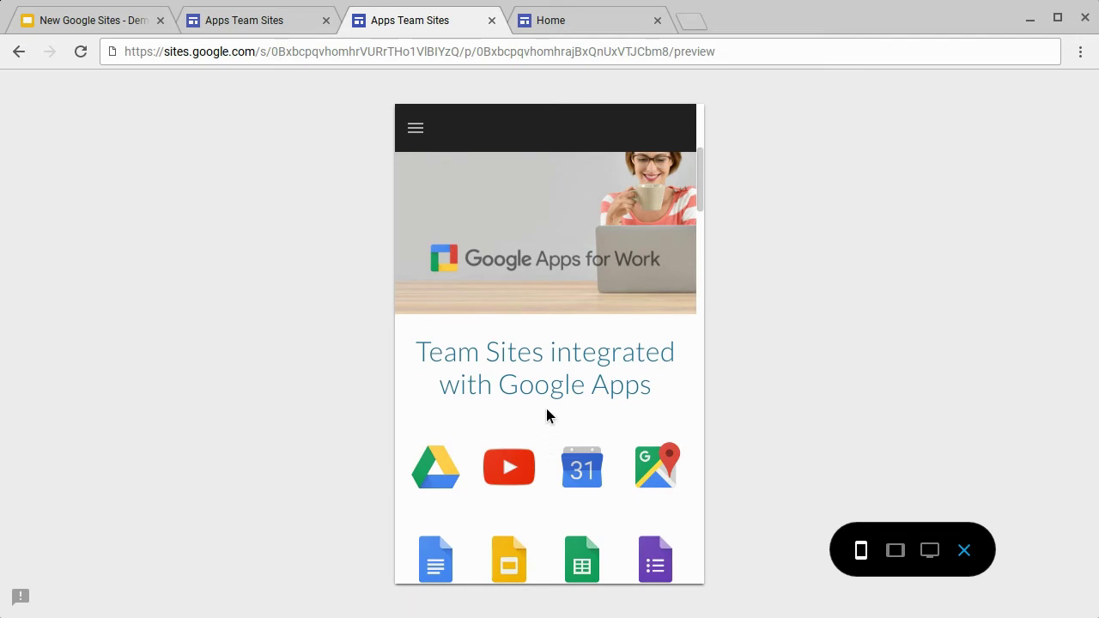
scroll(560, 418, down, 2)
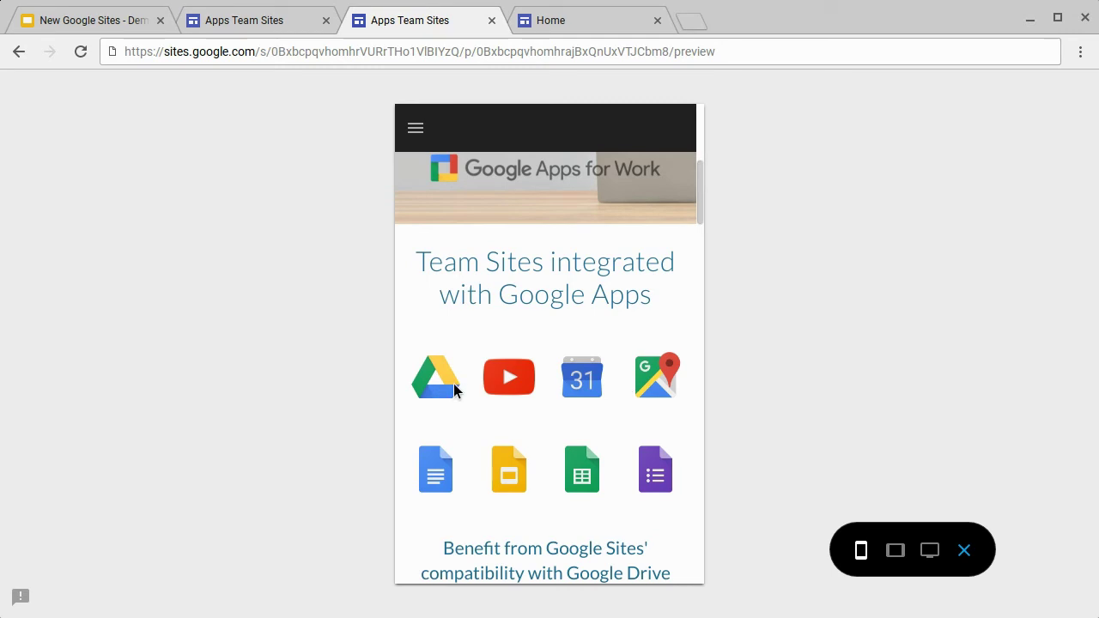
scroll(627, 471, down, 3)
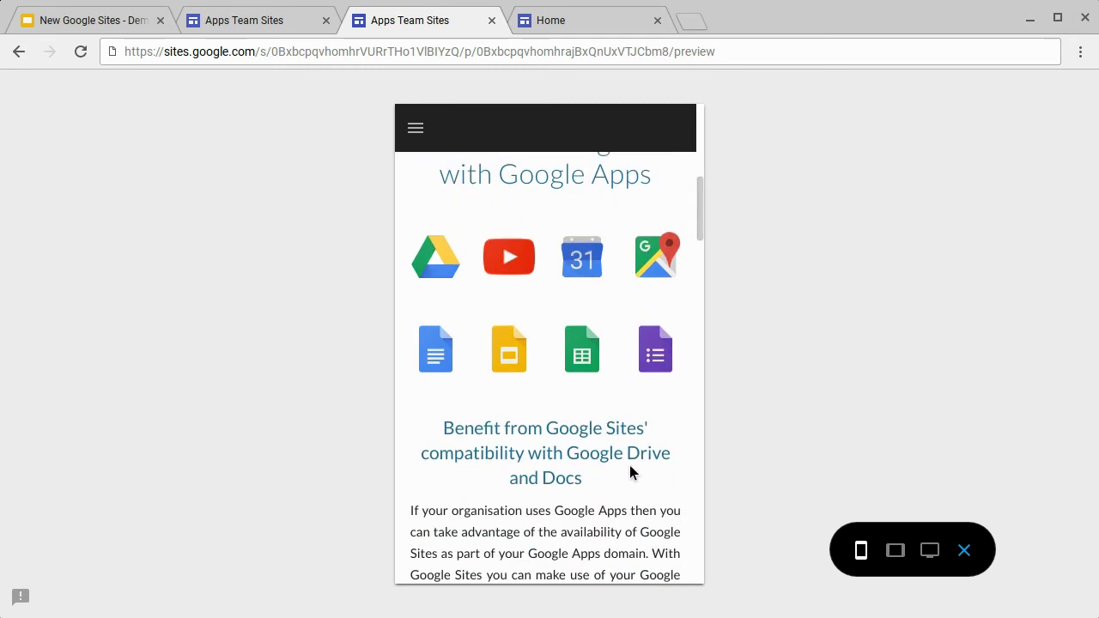
scroll(630, 471, down, 5)
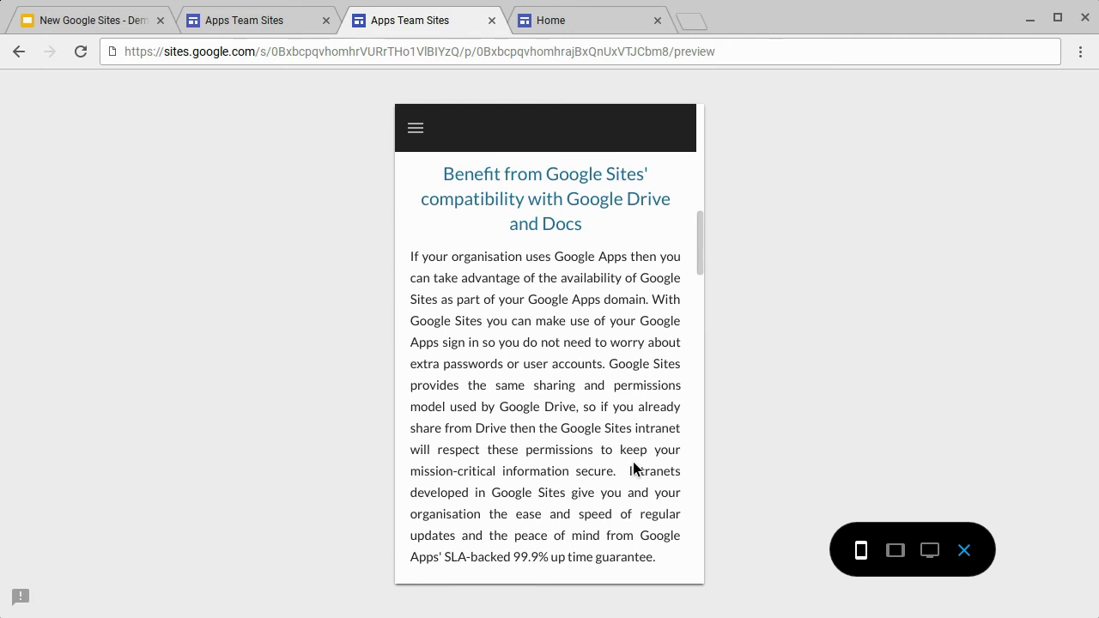
scroll(633, 470, down, 8)
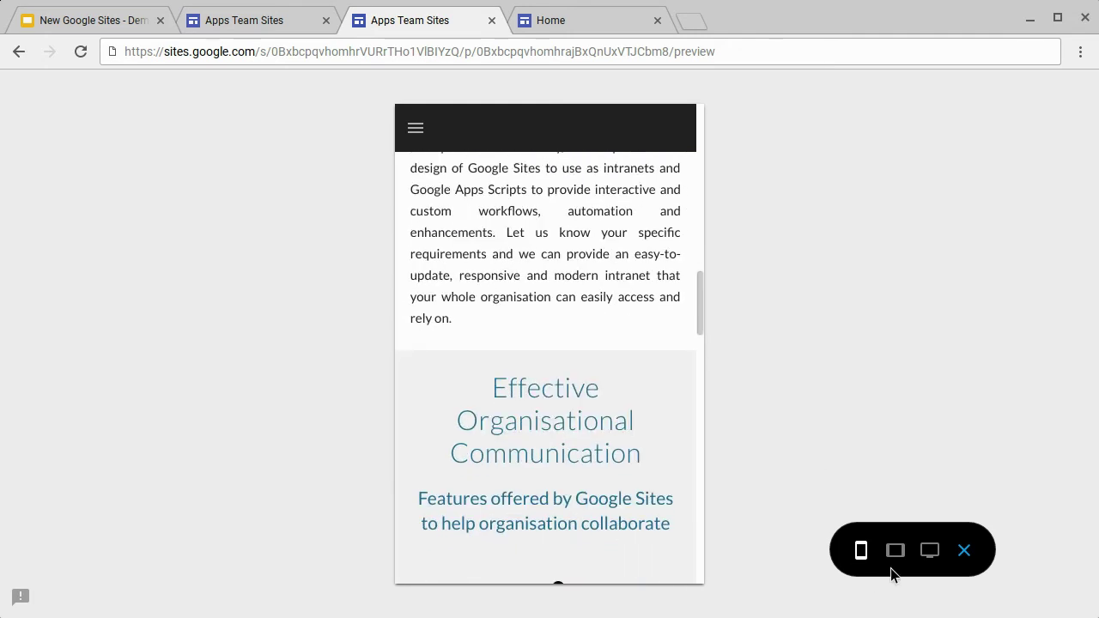
Preview the home page at tablet size and examine the Effective Organisational Communication section's layout
click(896, 550)
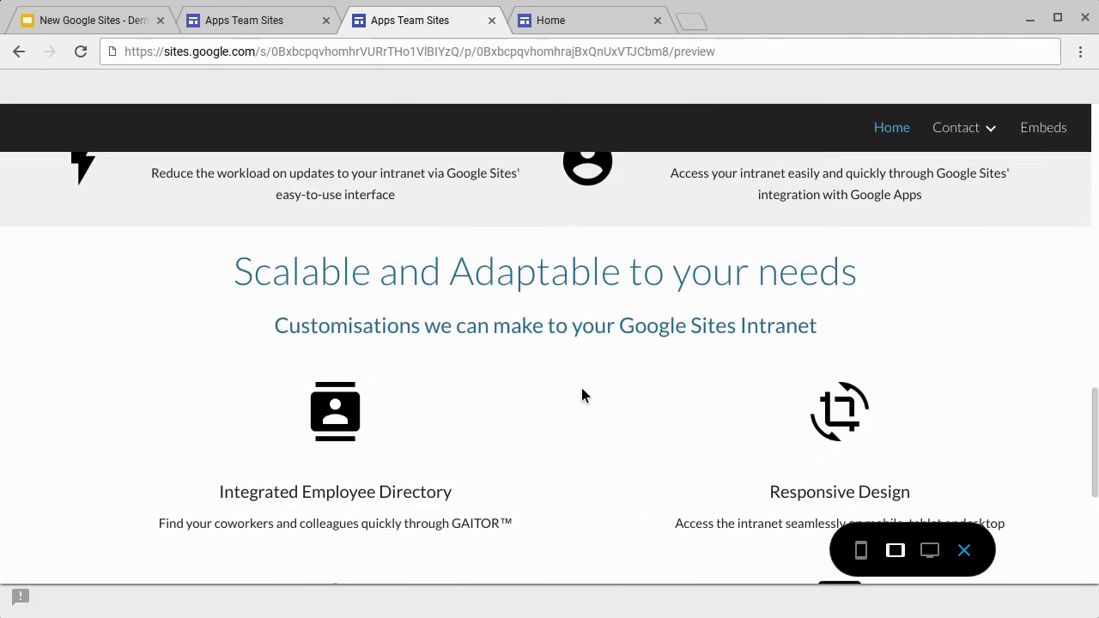
scroll(580, 387, up, 3)
scroll(581, 392, up, 2)
scroll(582, 393, down, 1)
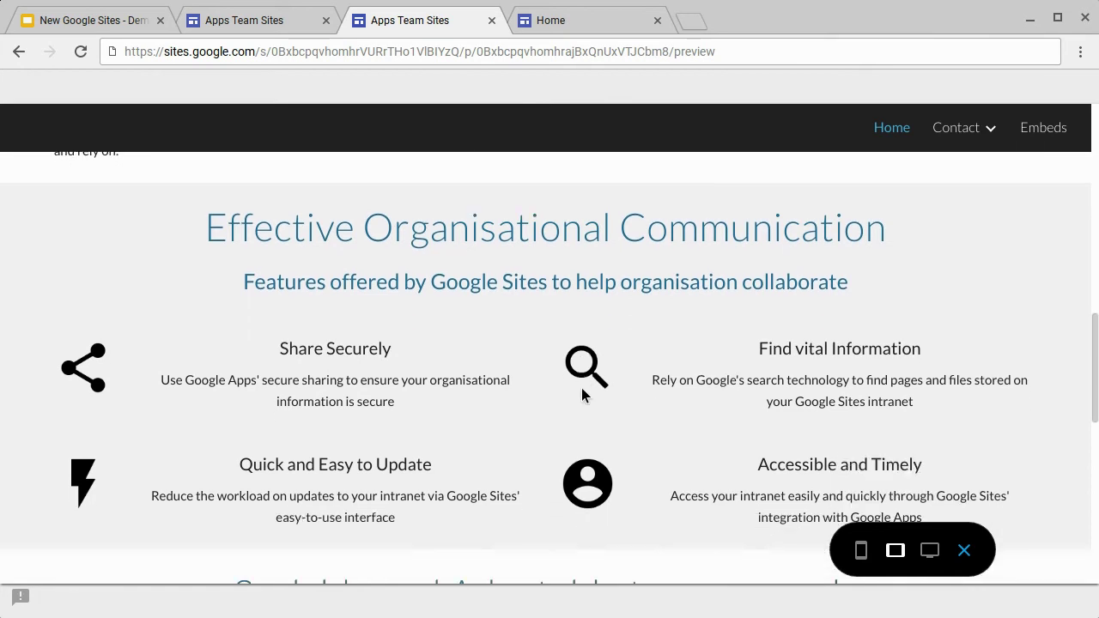
Review the Share Securely and Find vital Information items at phone size, and compare them with the tablet preview
click(860, 550)
scroll(658, 406, down, 6)
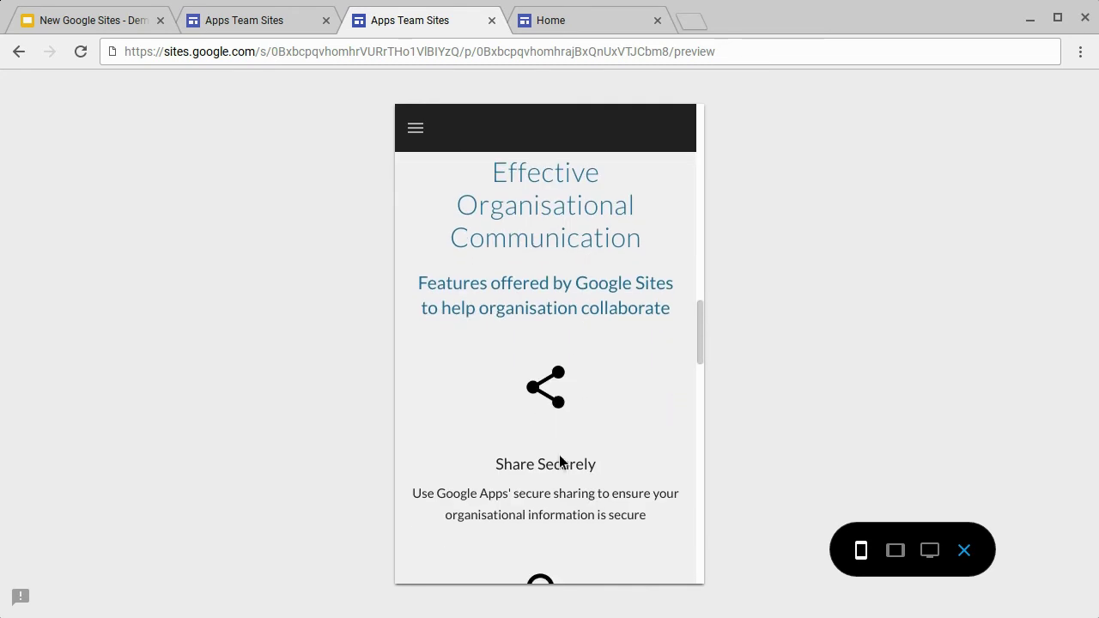
scroll(558, 459, down, 1)
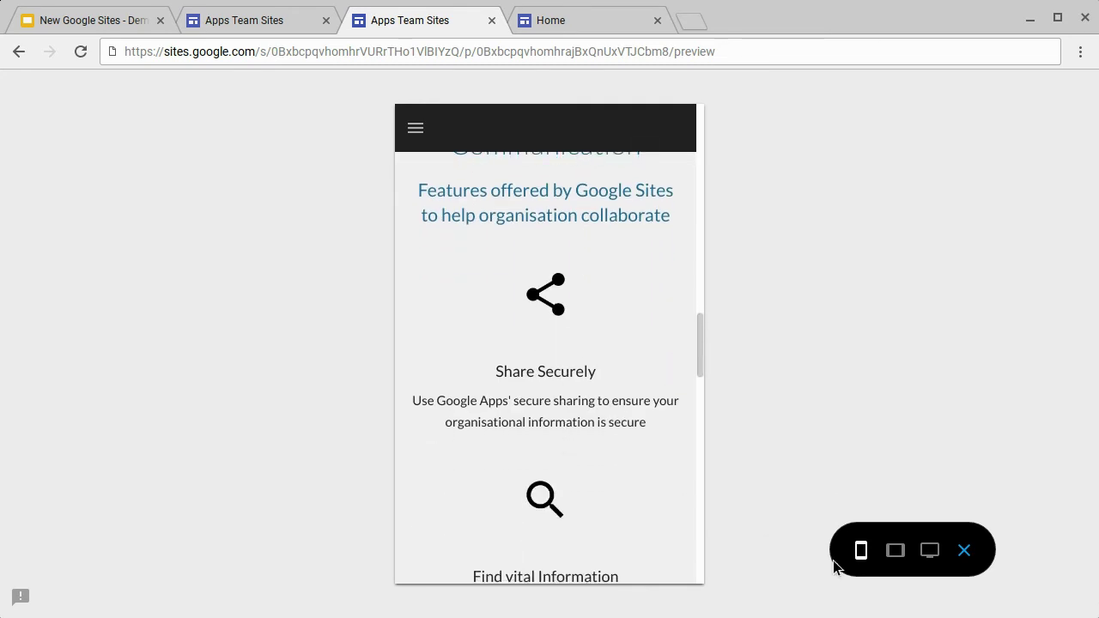
click(895, 551)
scroll(543, 394, up, 3)
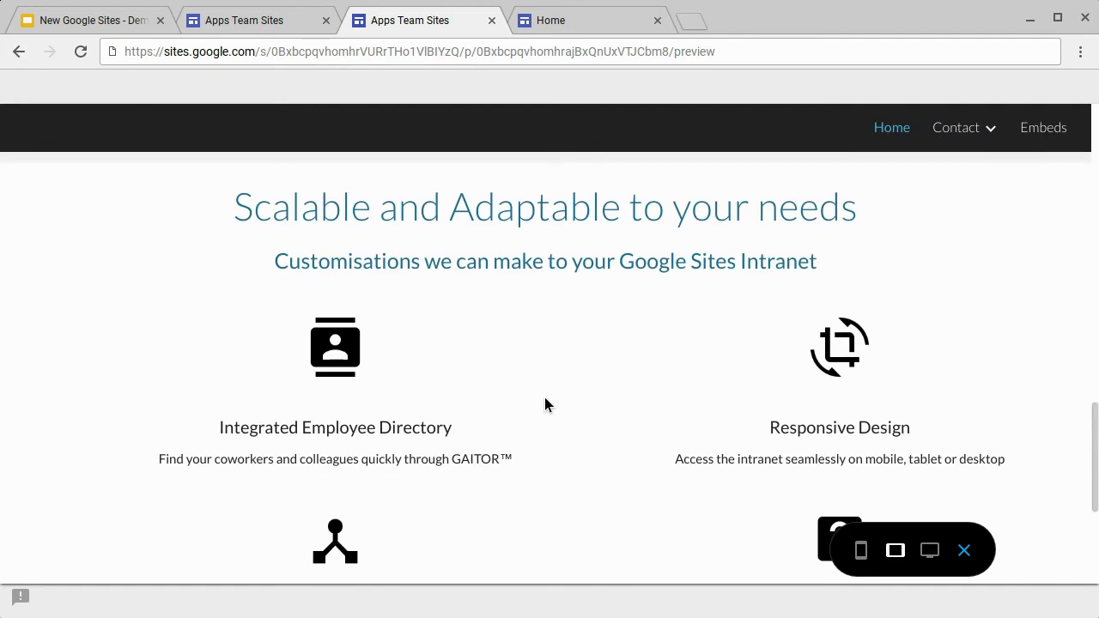
scroll(543, 394, up, 4)
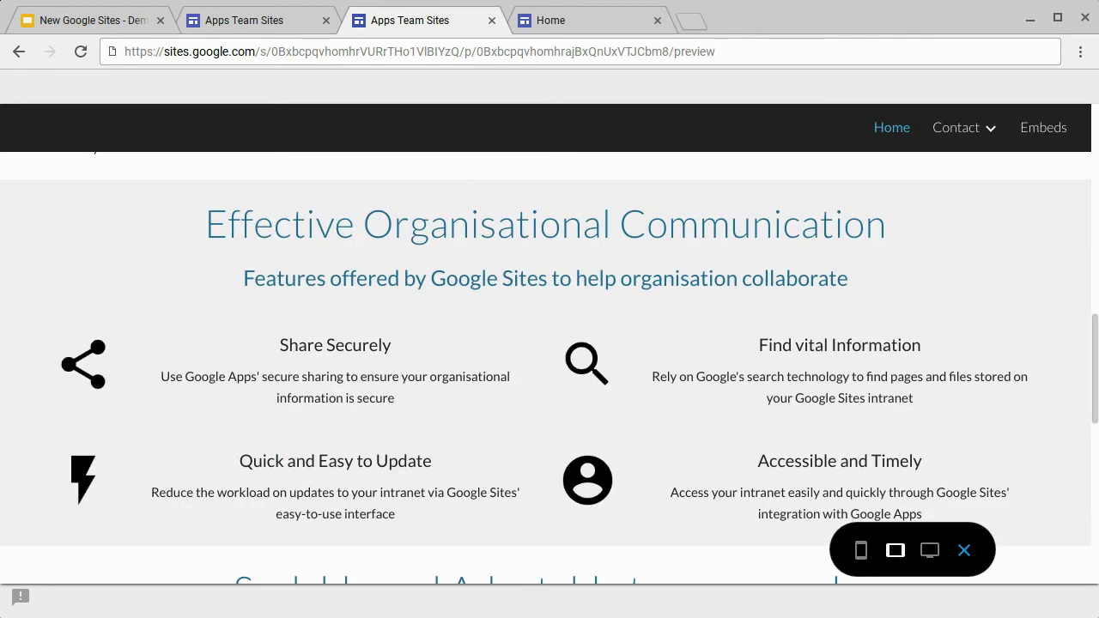
Reveal the "YouTube Video and Google Slides Aspect Ratio retained" bullet on the Capabilities slide and open the Embeds page in the site preview
click(97, 19)
key(Right)
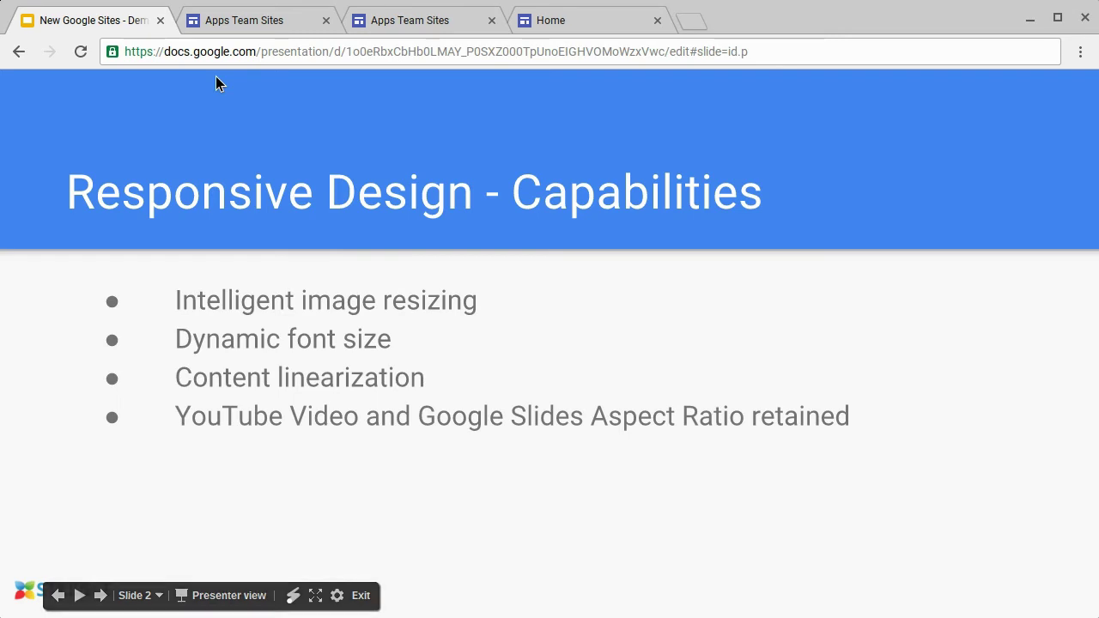
click(403, 22)
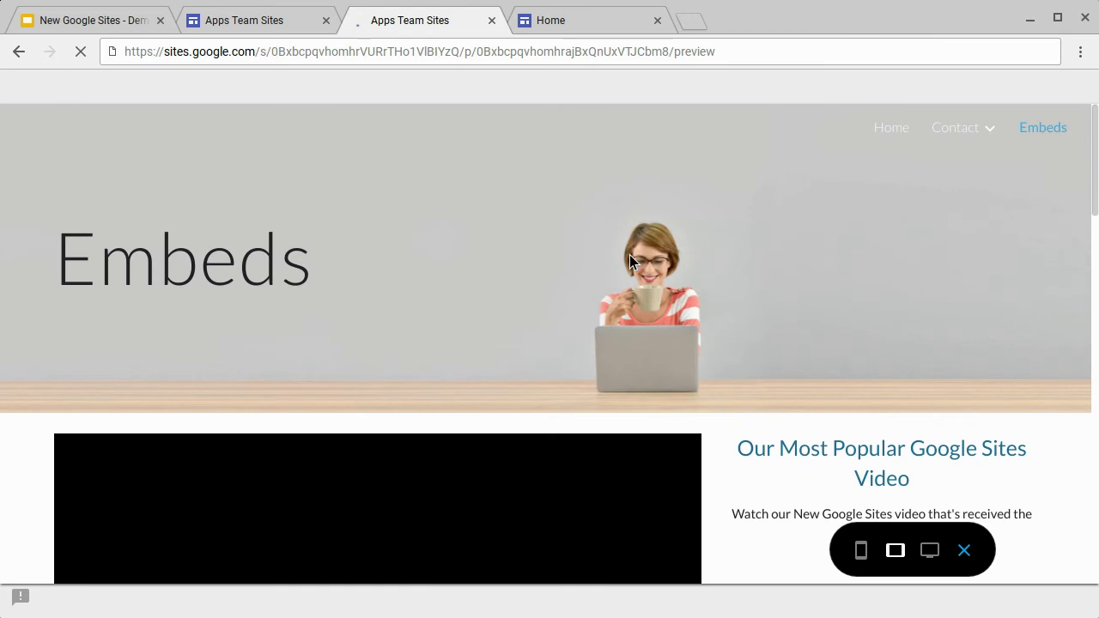
Examine the embedded YouTube video and Google Slides presentation on the Embeds page at tablet size
scroll(628, 257, down, 2)
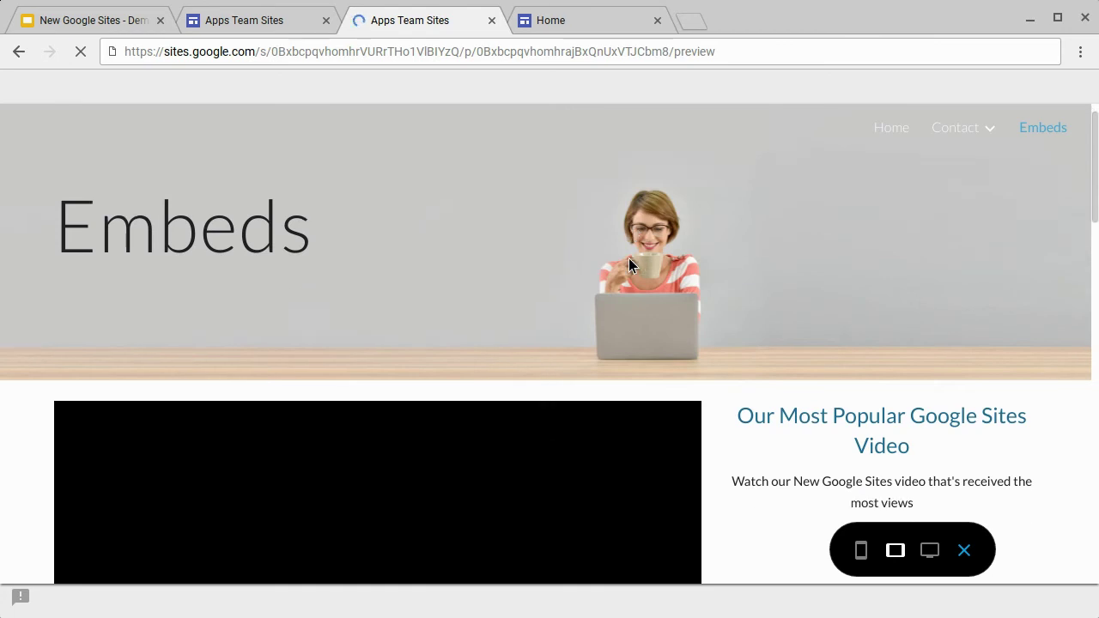
scroll(629, 261, down, 3)
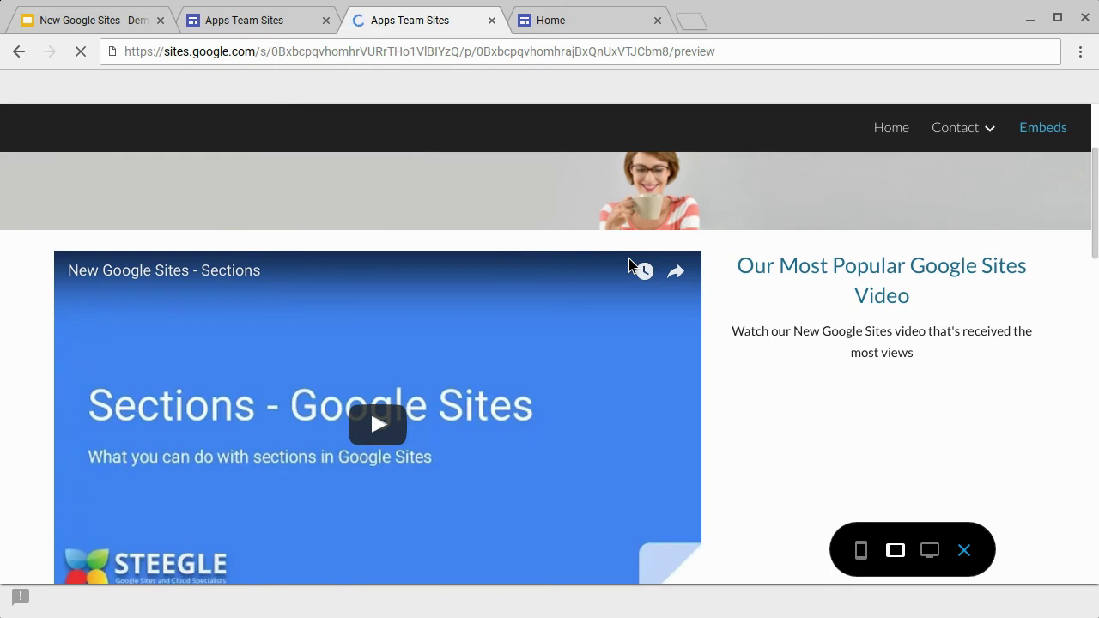
scroll(628, 262, down, 2)
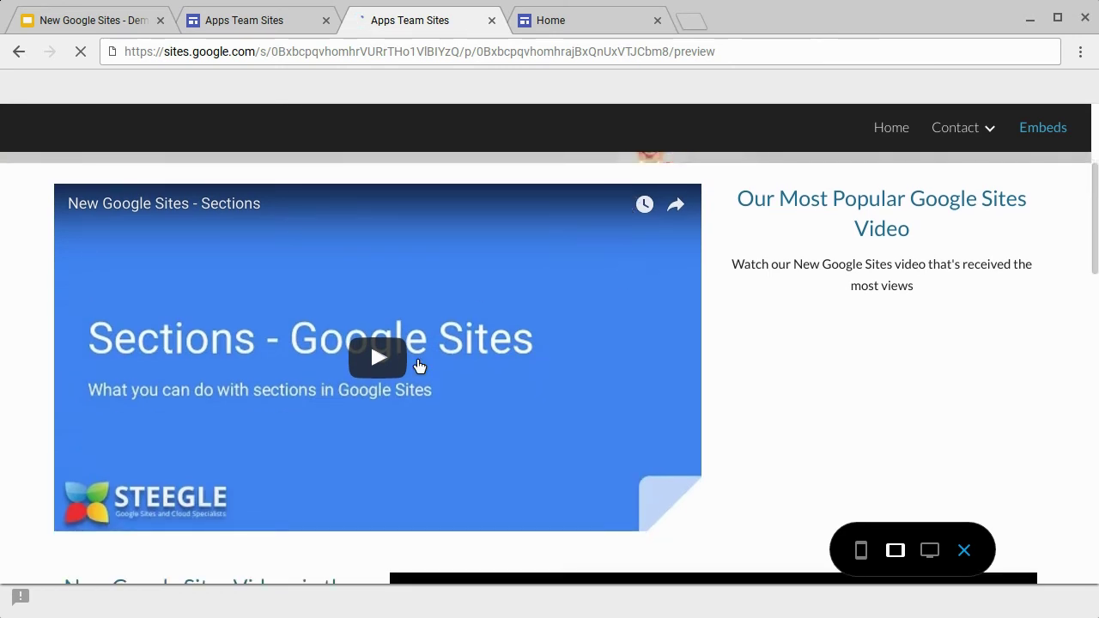
scroll(417, 360, down, 3)
scroll(417, 361, down, 5)
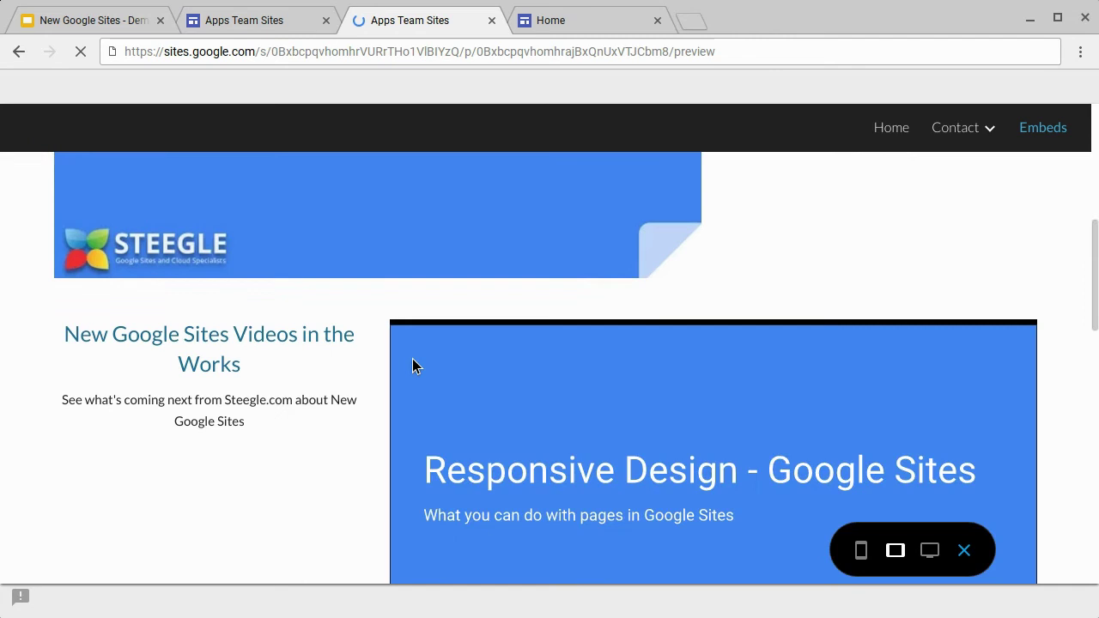
scroll(412, 363, down, 1)
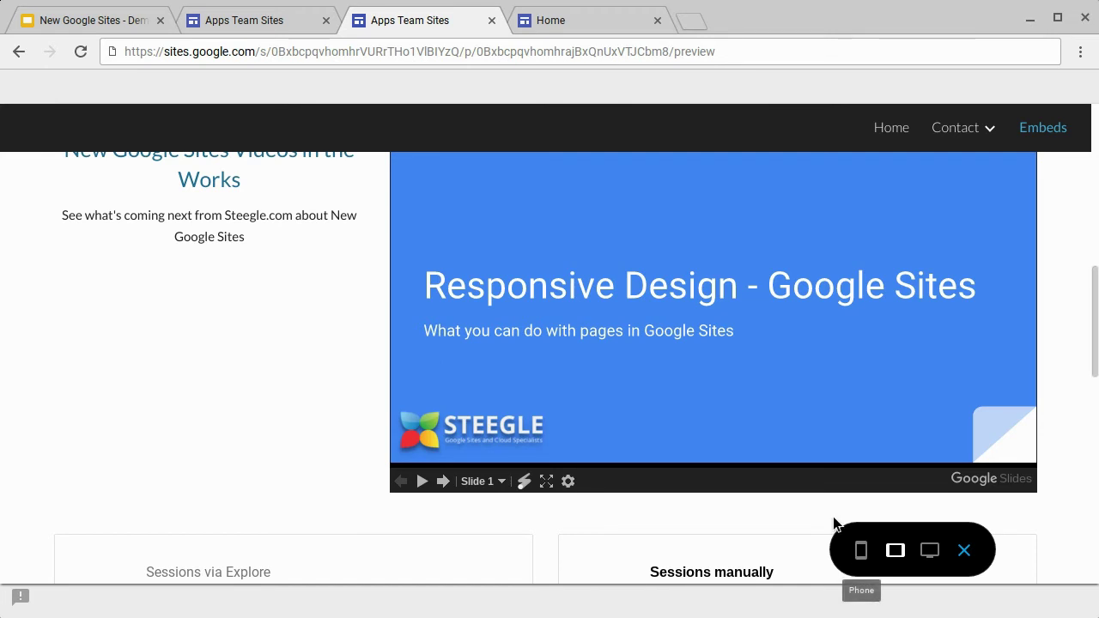
scroll(722, 469, up, 1)
Preview the Embeds page at phone size and review the embedded video and the presentation
click(863, 550)
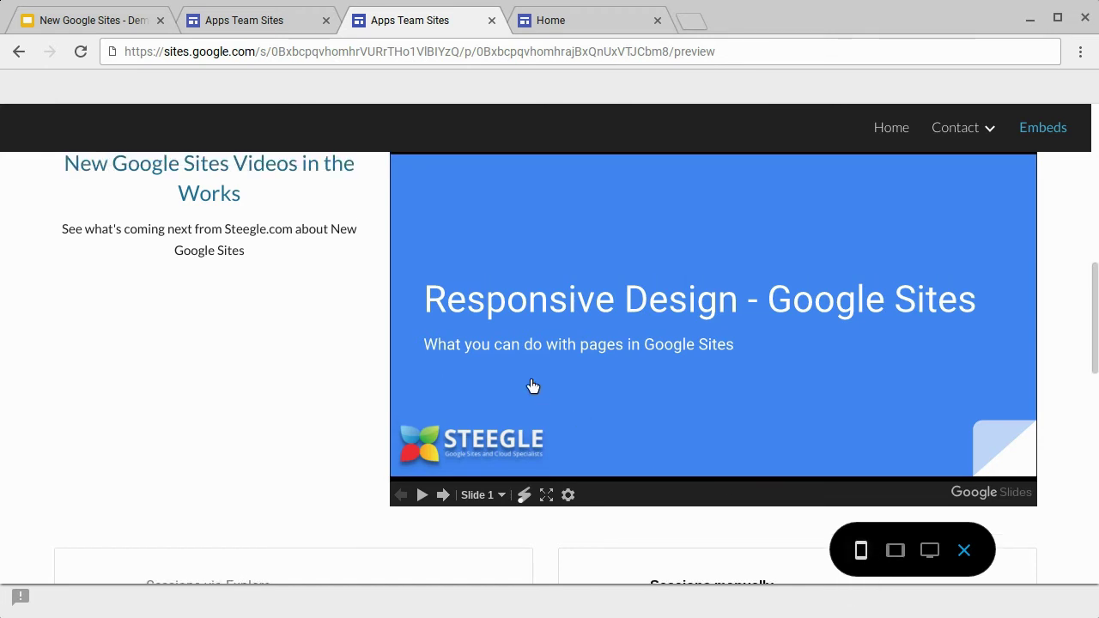
scroll(534, 355, up, 10)
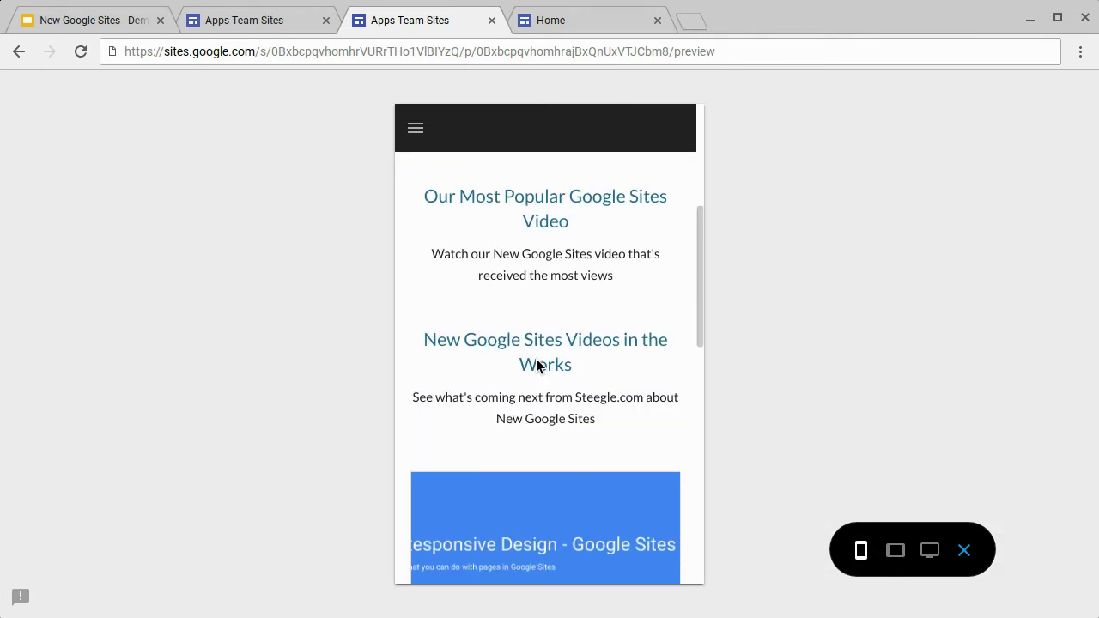
scroll(536, 359, up, 2)
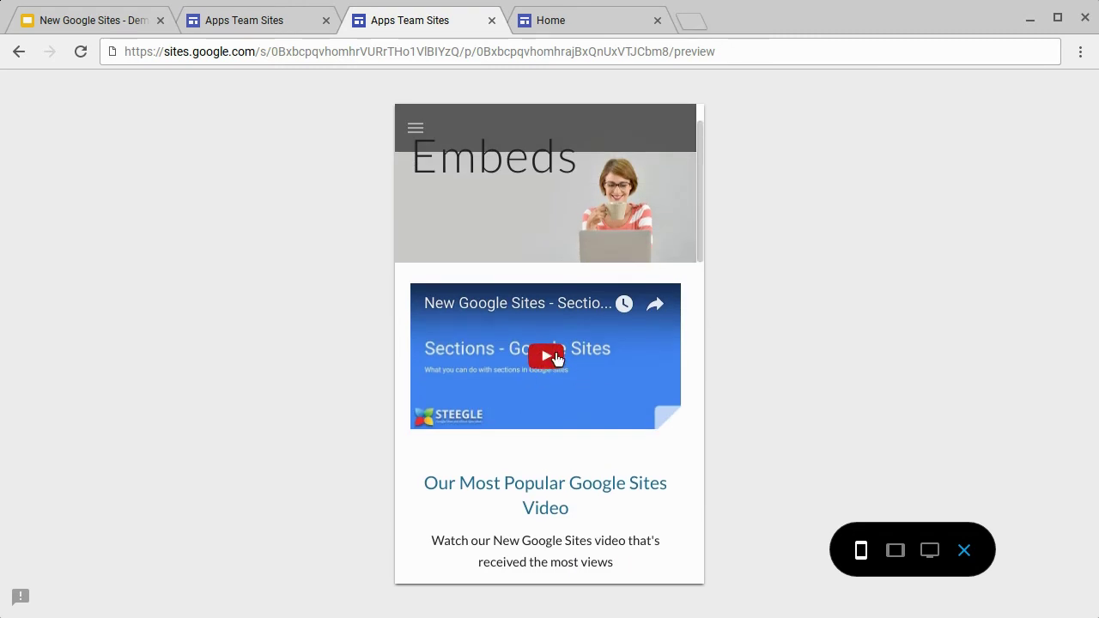
scroll(601, 362, down, 4)
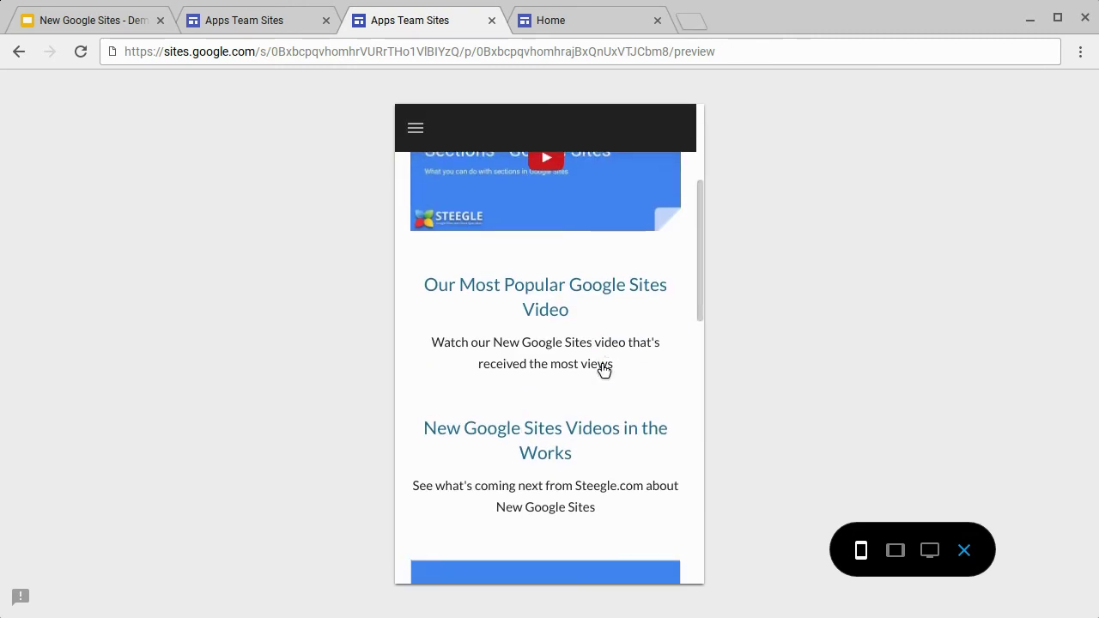
scroll(604, 367, down, 5)
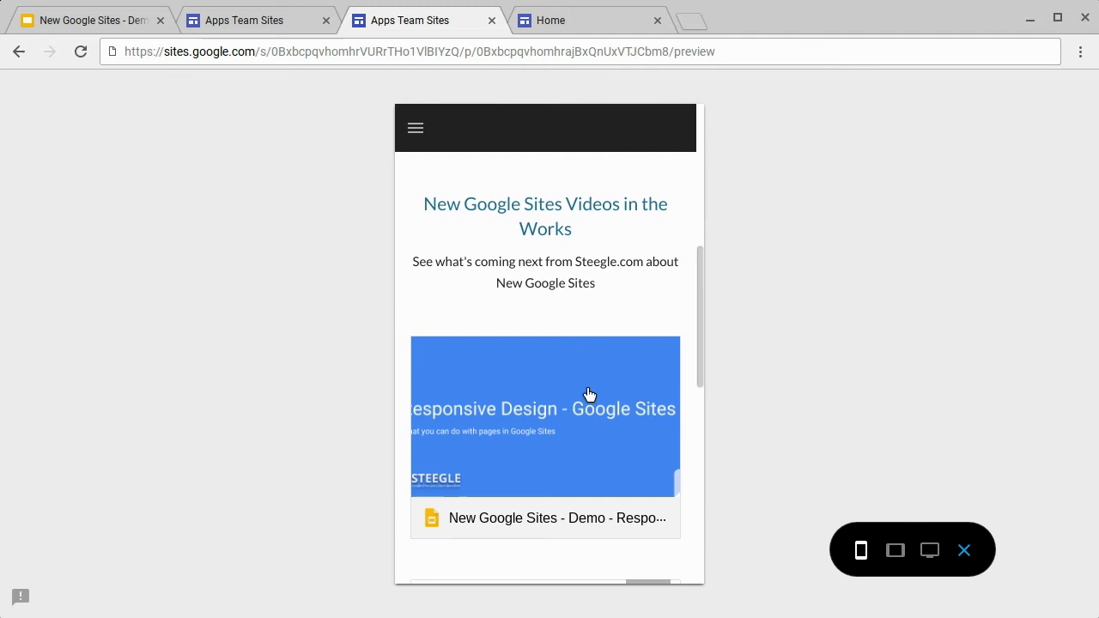
Reveal the "Full screen view for YouTube videos and Google Slides" bullet on the Capabilities slide and return to the site preview
click(122, 22)
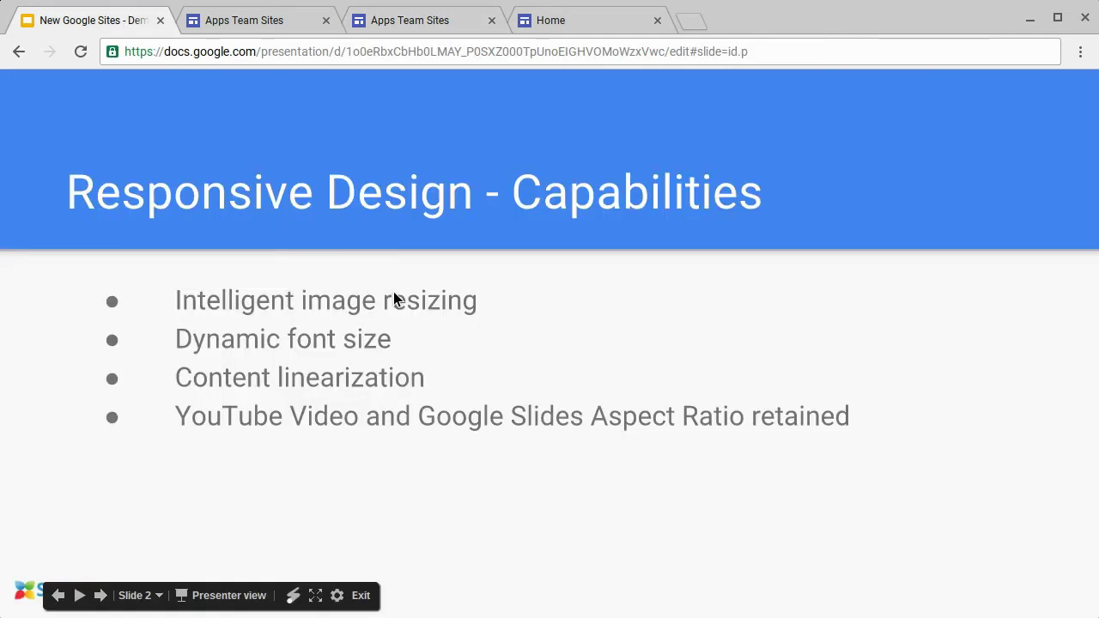
click(394, 298)
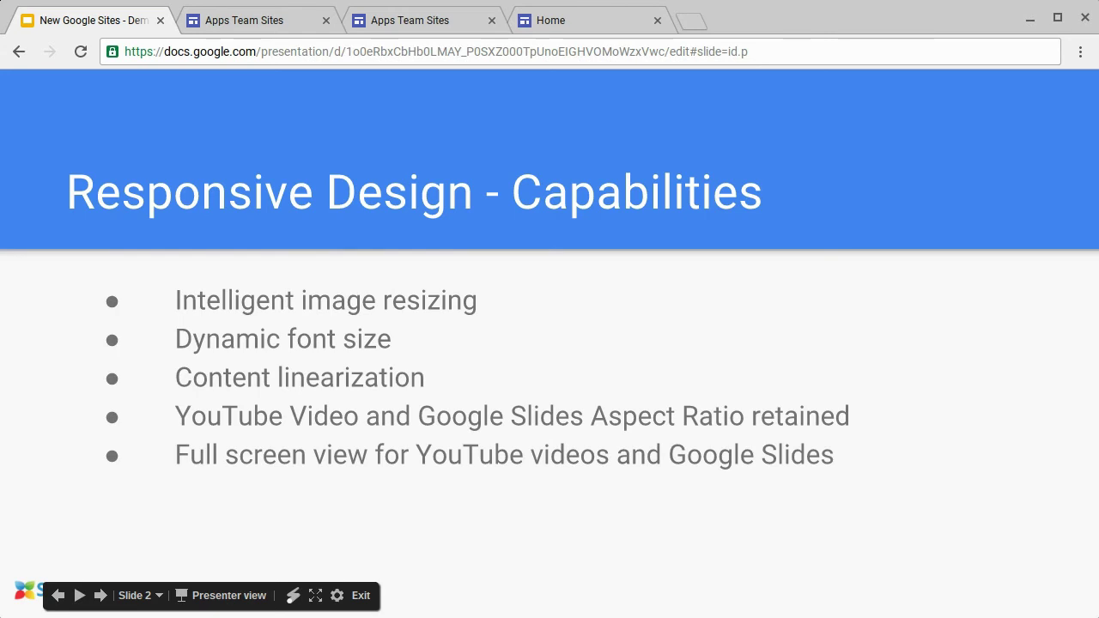
click(347, 26)
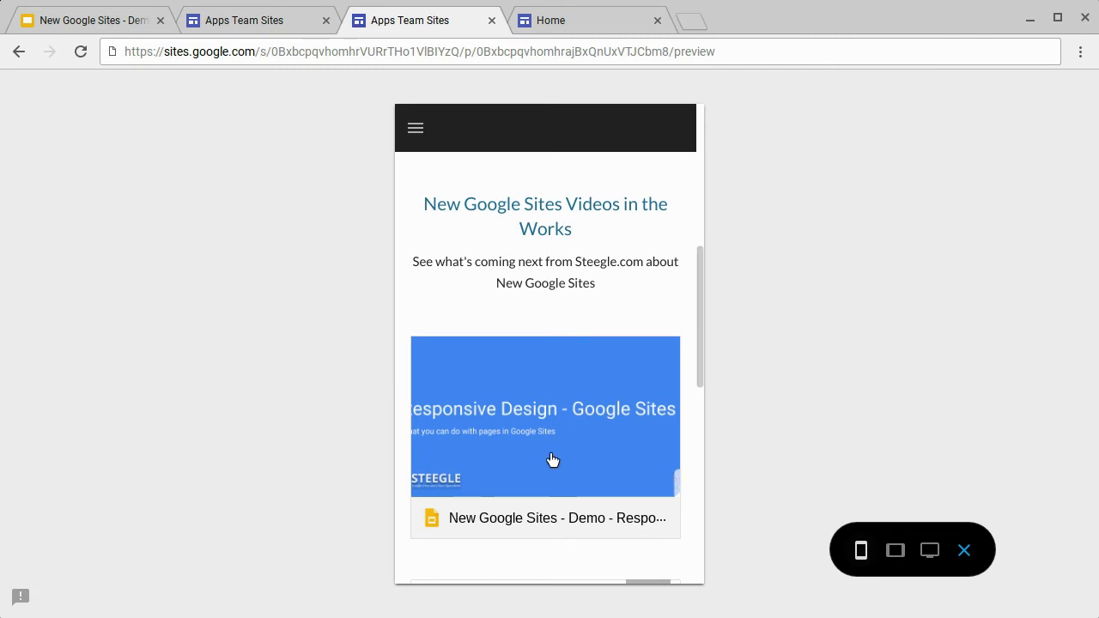
View the embedded Responsive Design presentation full screen in the phone preview, close it, and switch back to tablet size
key(ctrl+r)
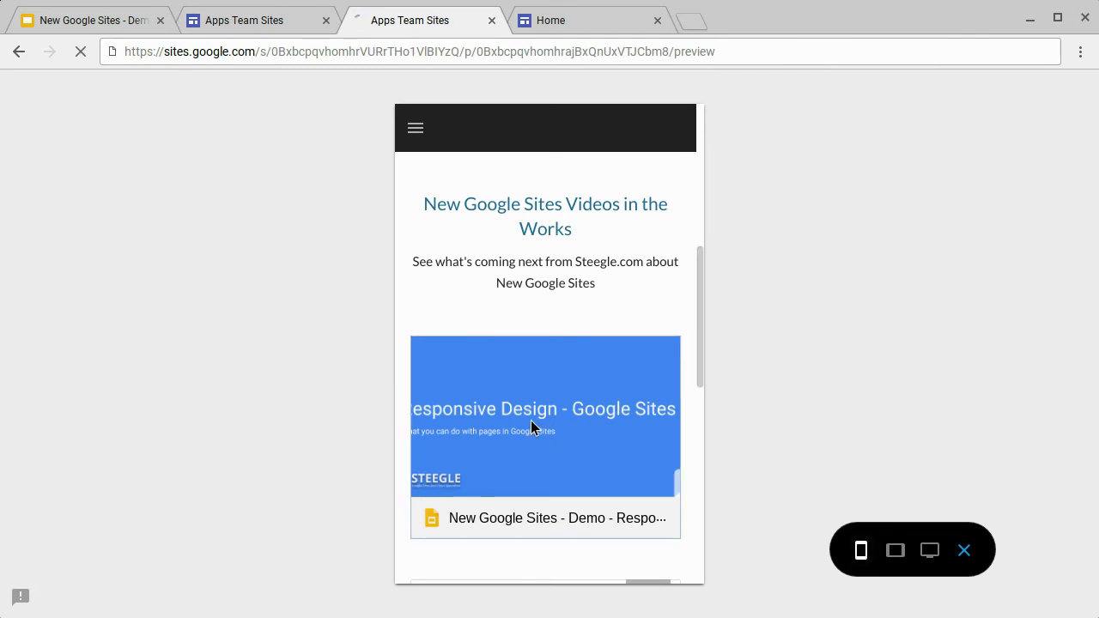
click(530, 421)
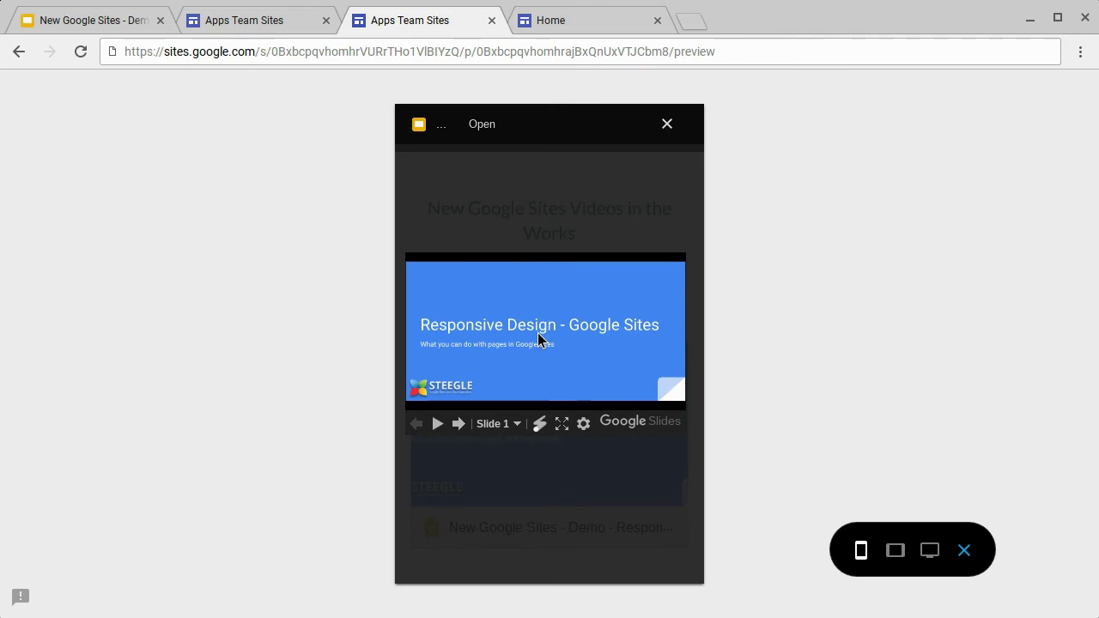
click(549, 219)
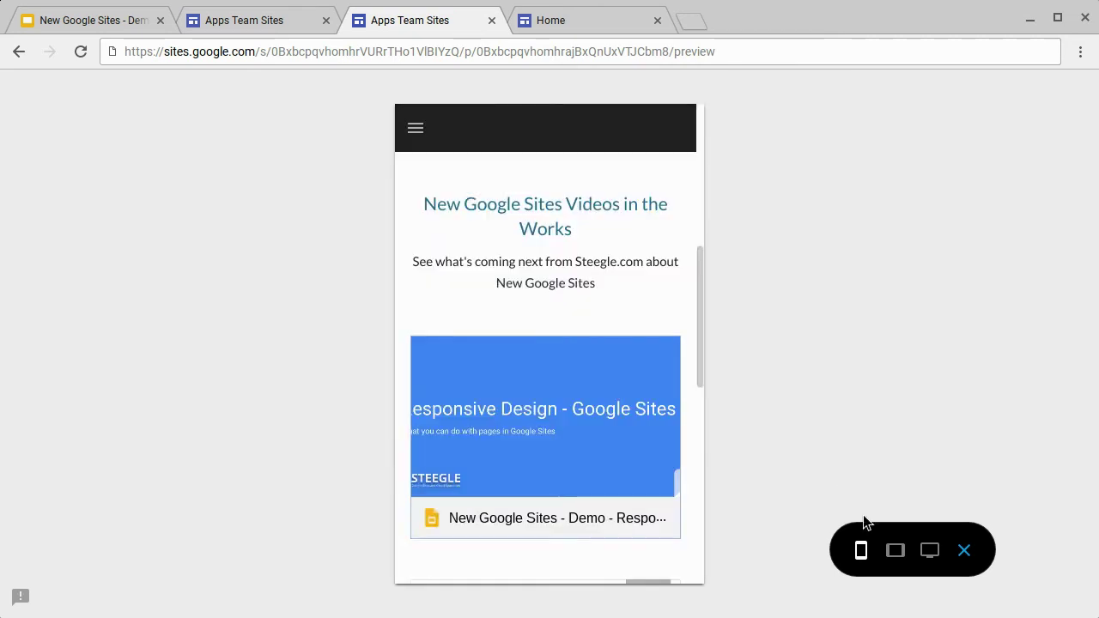
click(897, 553)
Advance the presentation to the Responsive Design - Considerations slide and reveal its "Editor is narrow" bullet
click(123, 23)
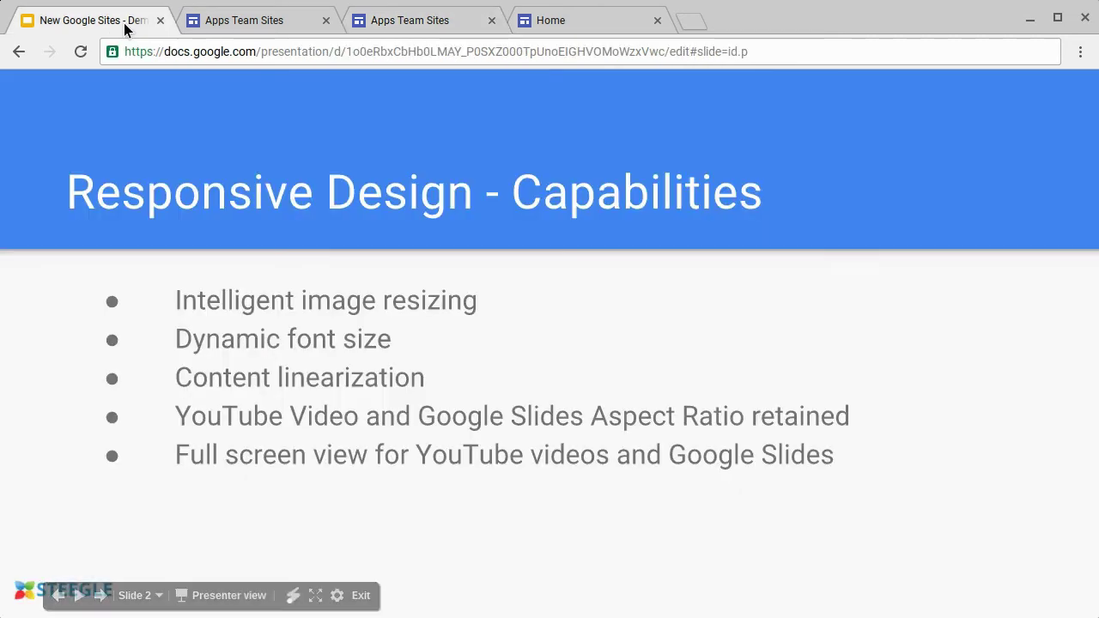
key(Right)
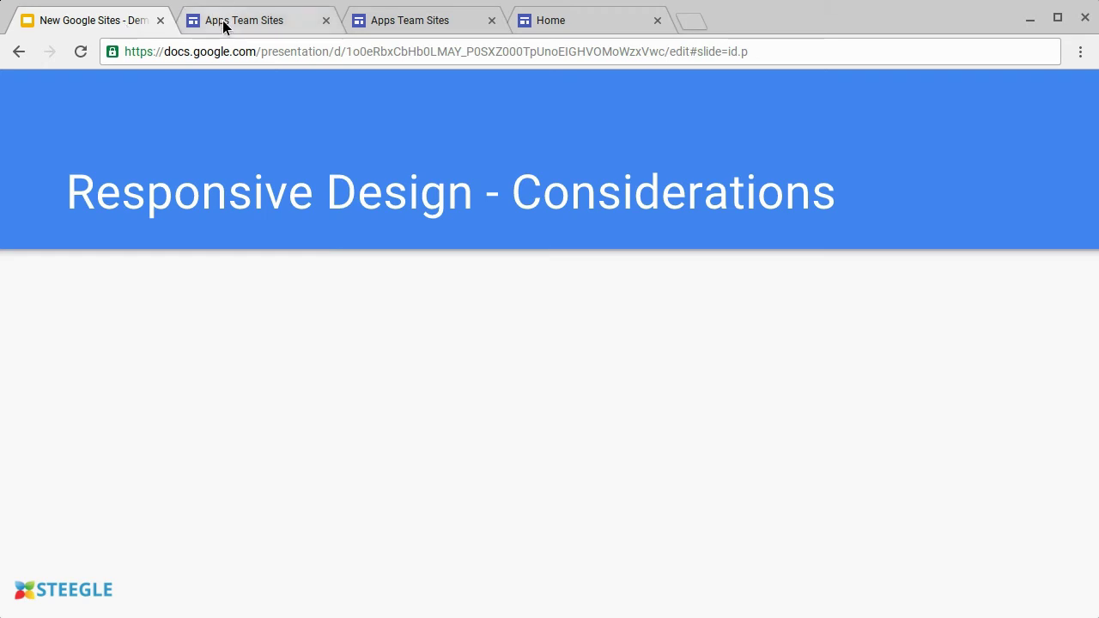
key(Right)
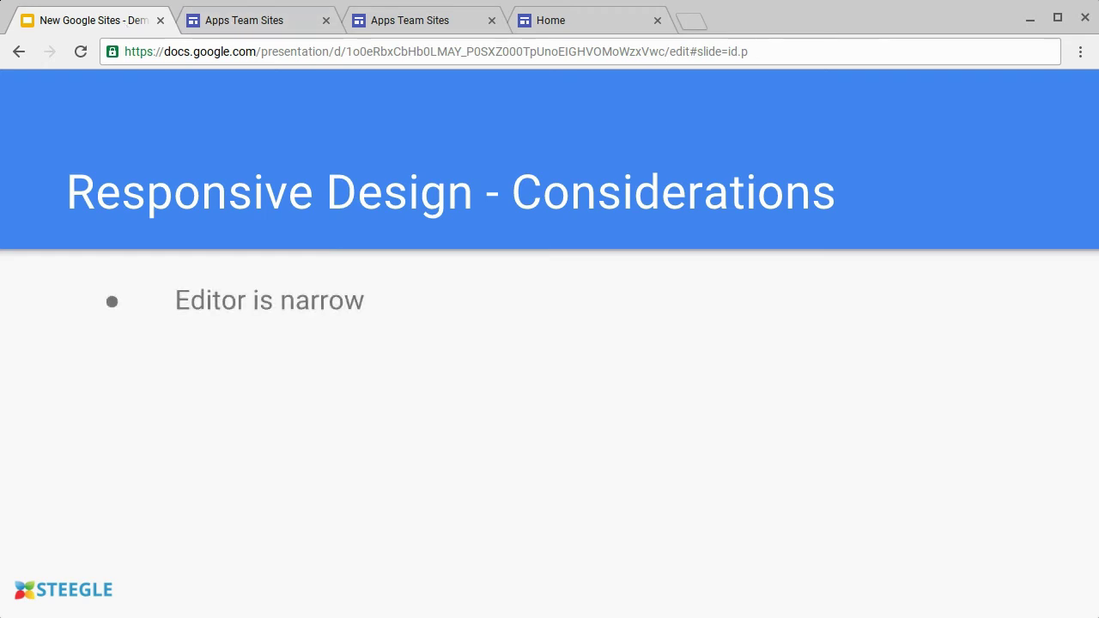
Open the Apps Team Sites editor and examine the text wrapping in the home page's banner and headings
click(227, 26)
scroll(704, 429, up, 1)
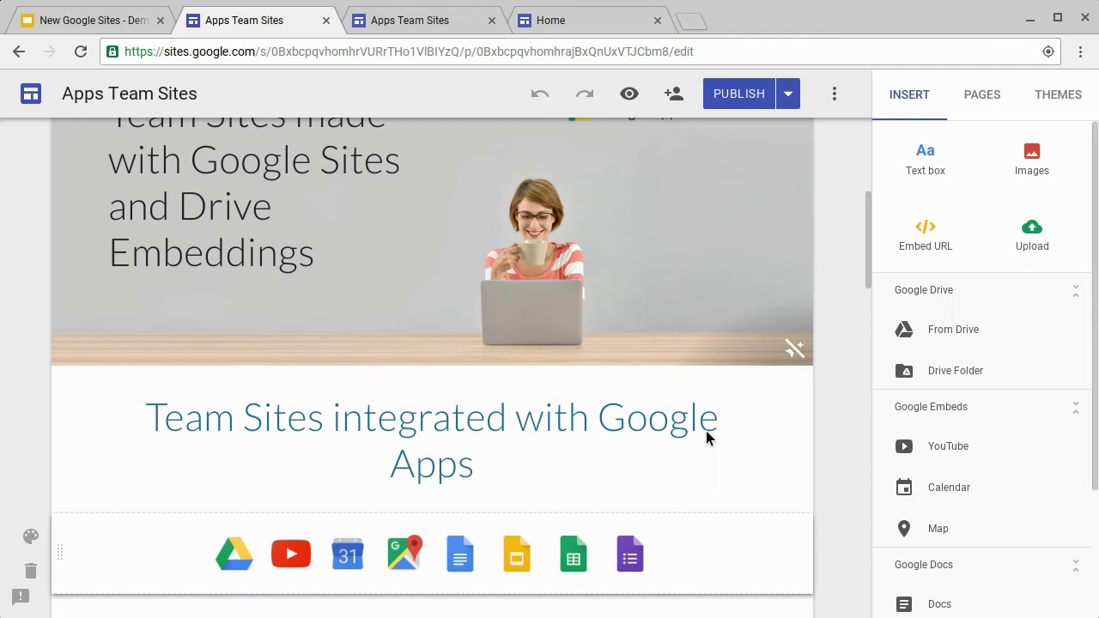
scroll(706, 431, up, 2)
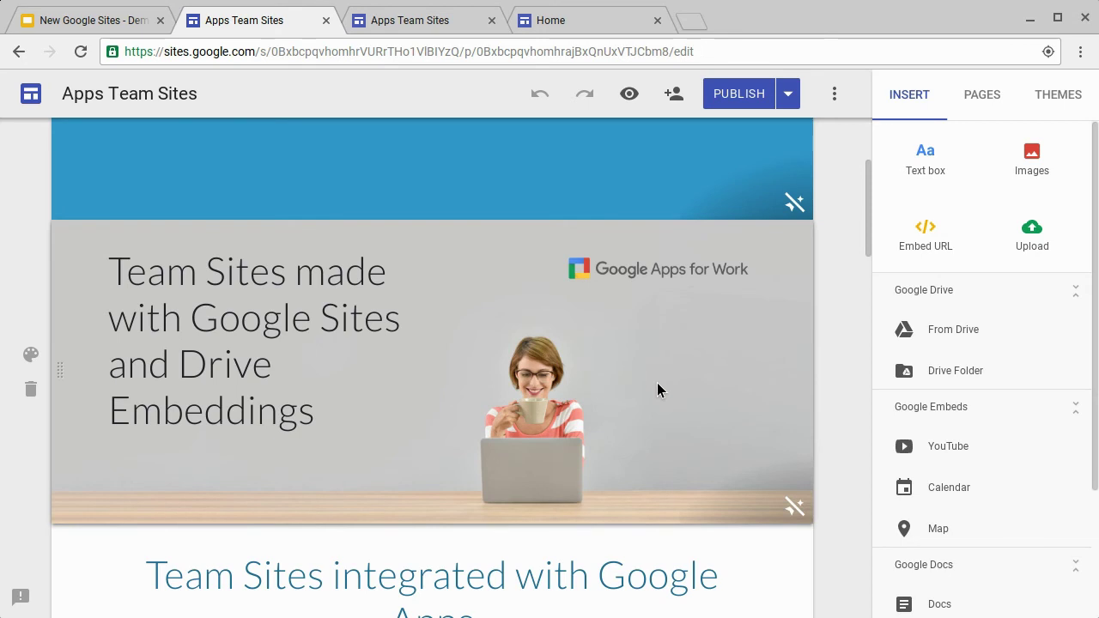
scroll(657, 382, up, 2)
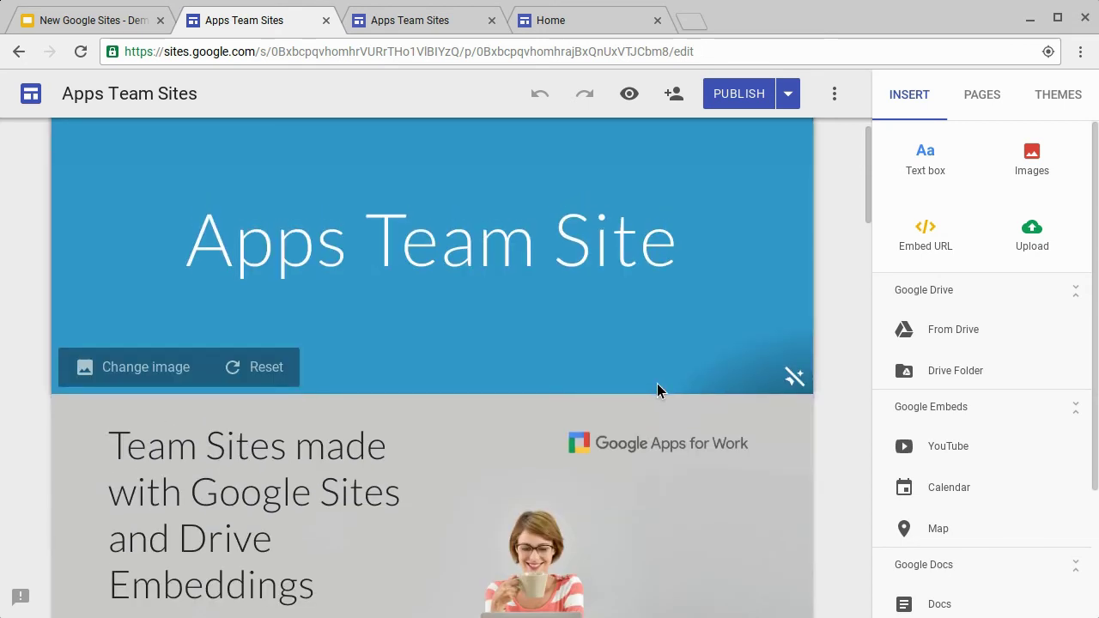
scroll(656, 382, down, 1)
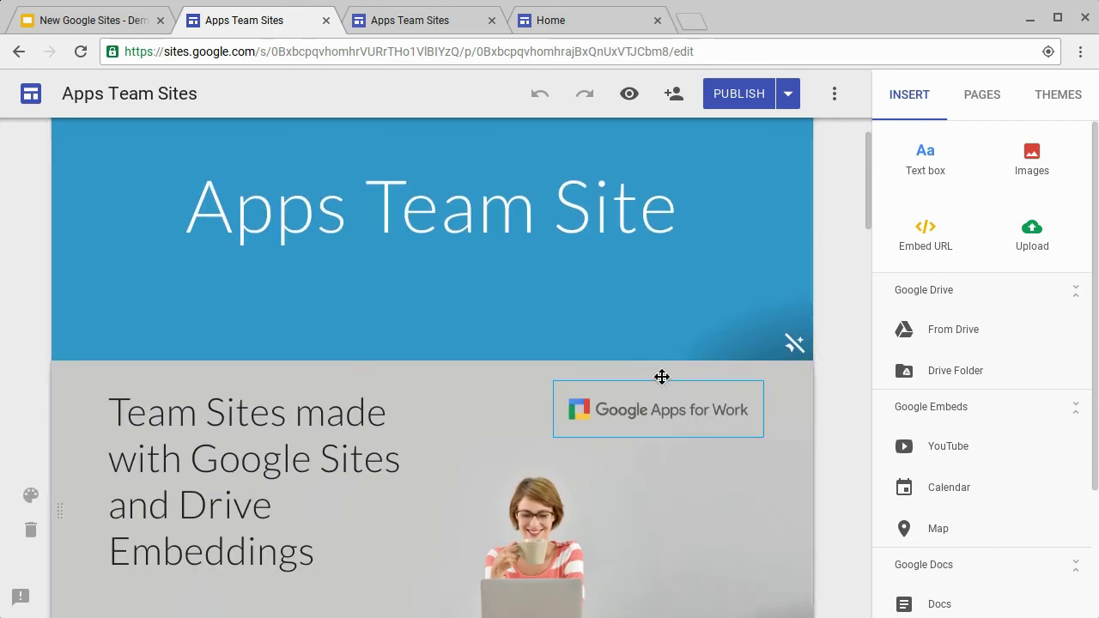
Open the Home page in the tablet preview and compare its banner text and section heading with the editor
click(410, 26)
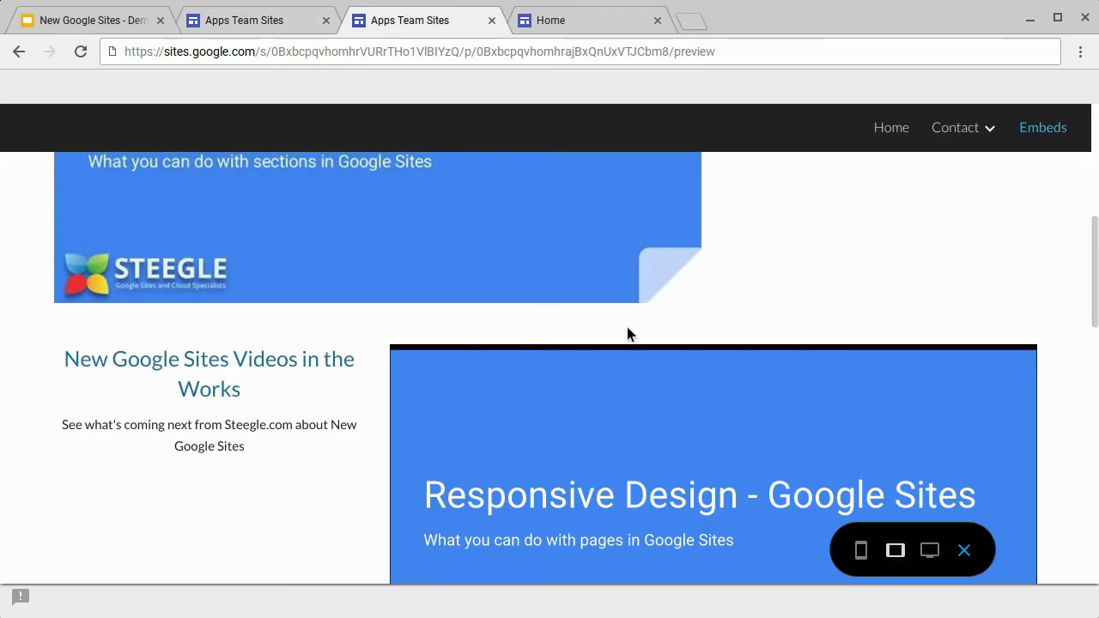
click(899, 129)
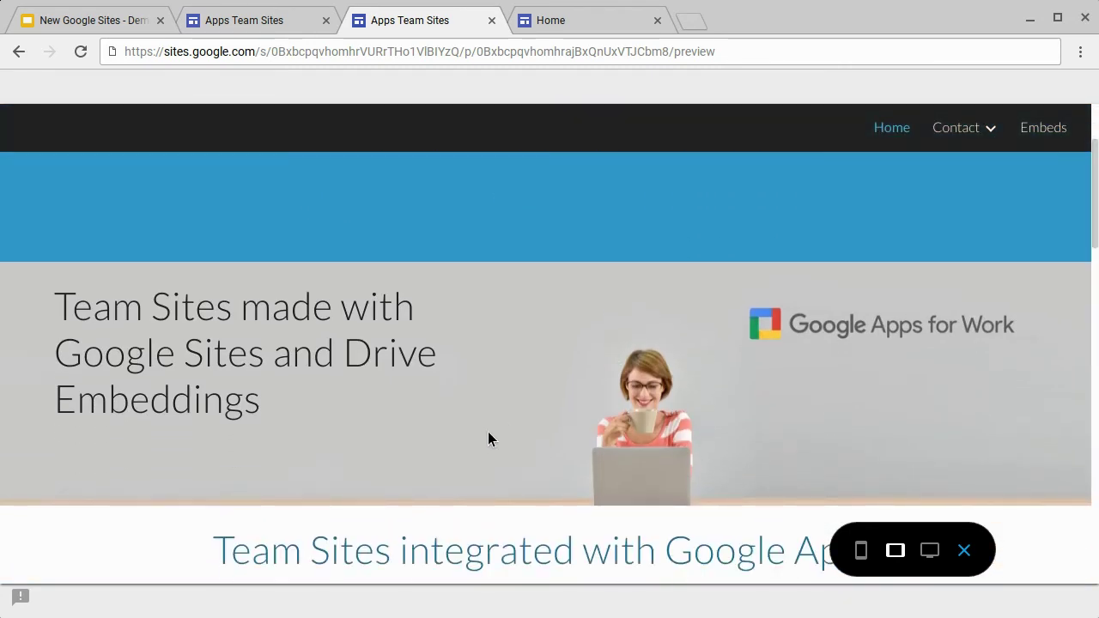
scroll(504, 416, down, 4)
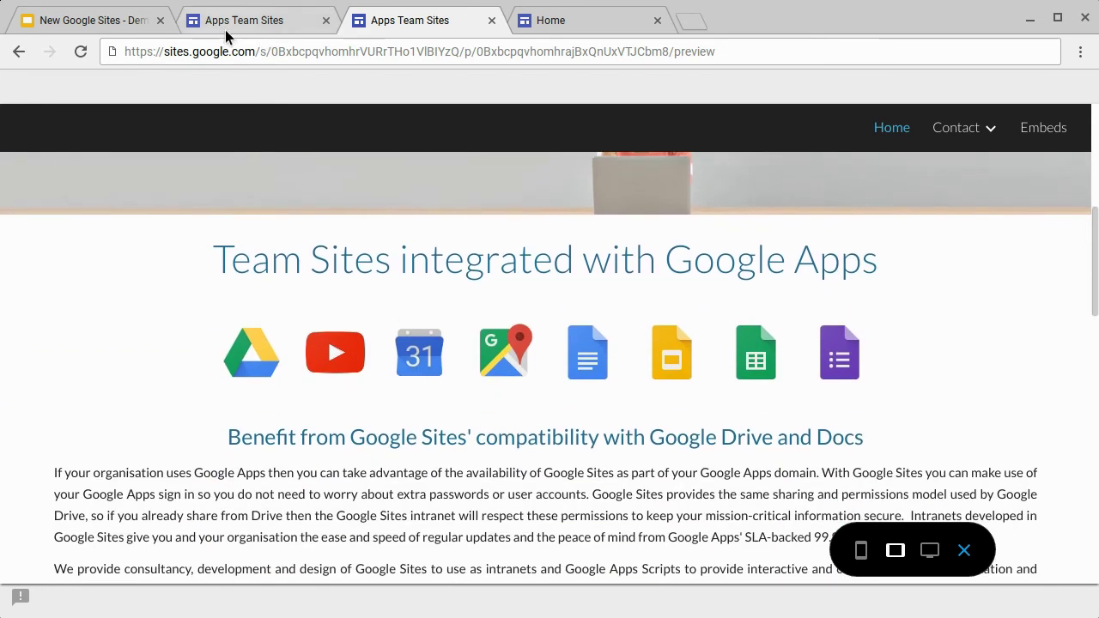
Return to the presentation and reveal the "Background image zooming" bullet on the Considerations slide
click(100, 29)
click(120, 162)
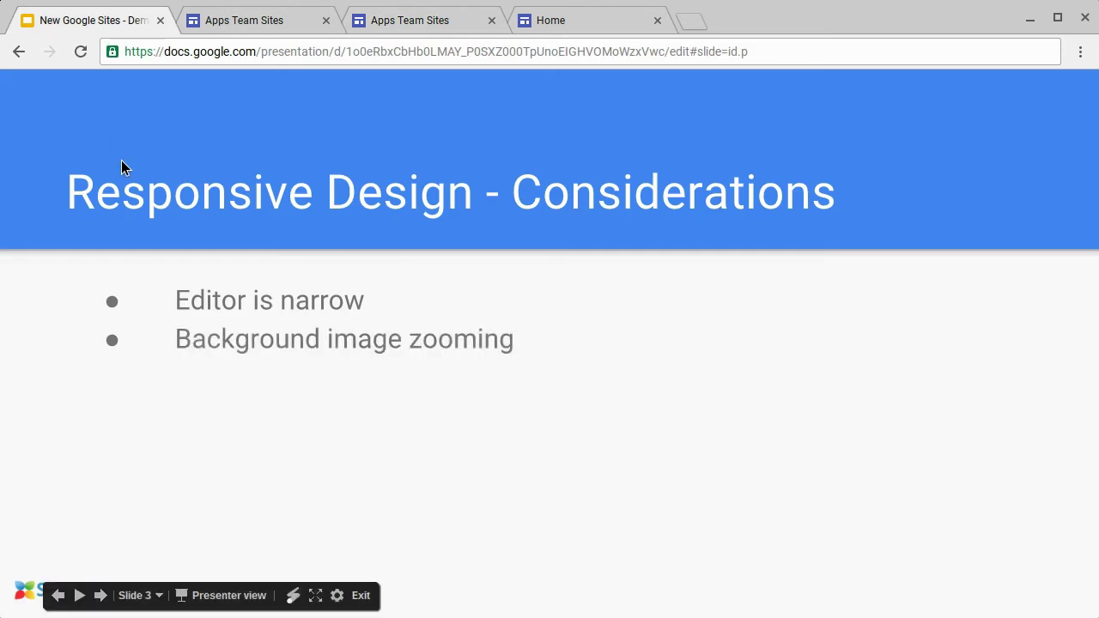
Compare how the Home page's banner background image is cropped in the tablet, desktop and phone previews
click(397, 26)
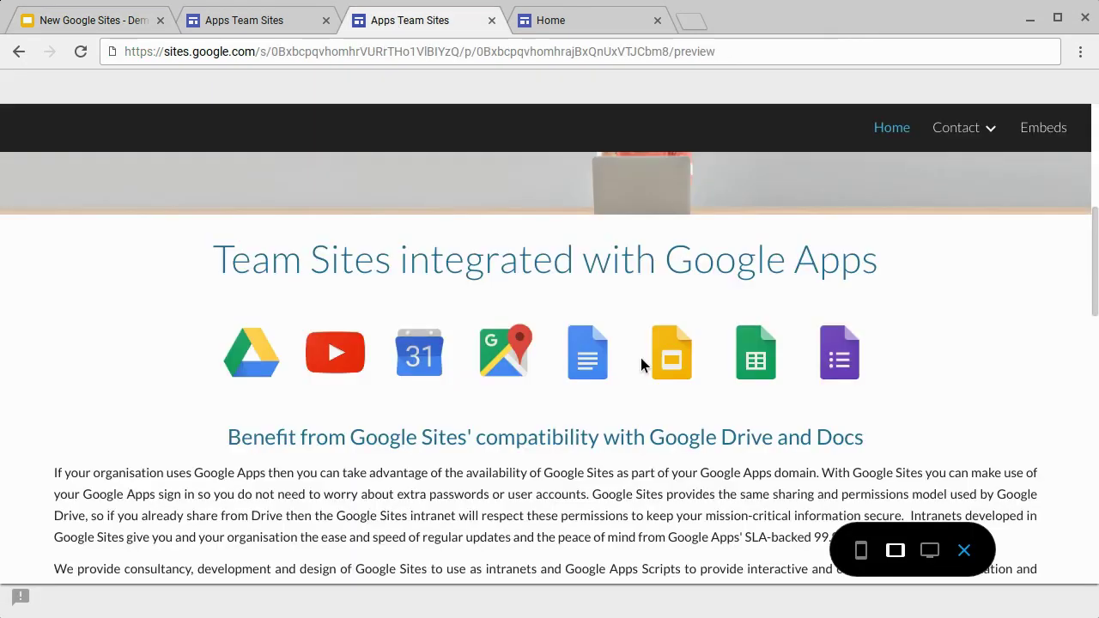
scroll(656, 376, up, 4)
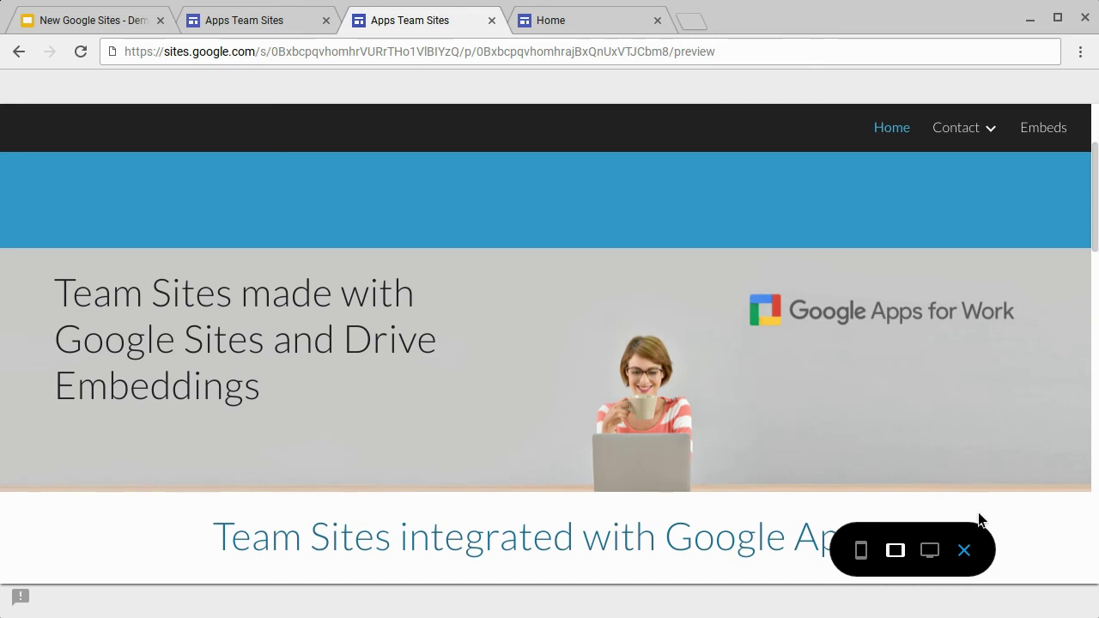
click(940, 552)
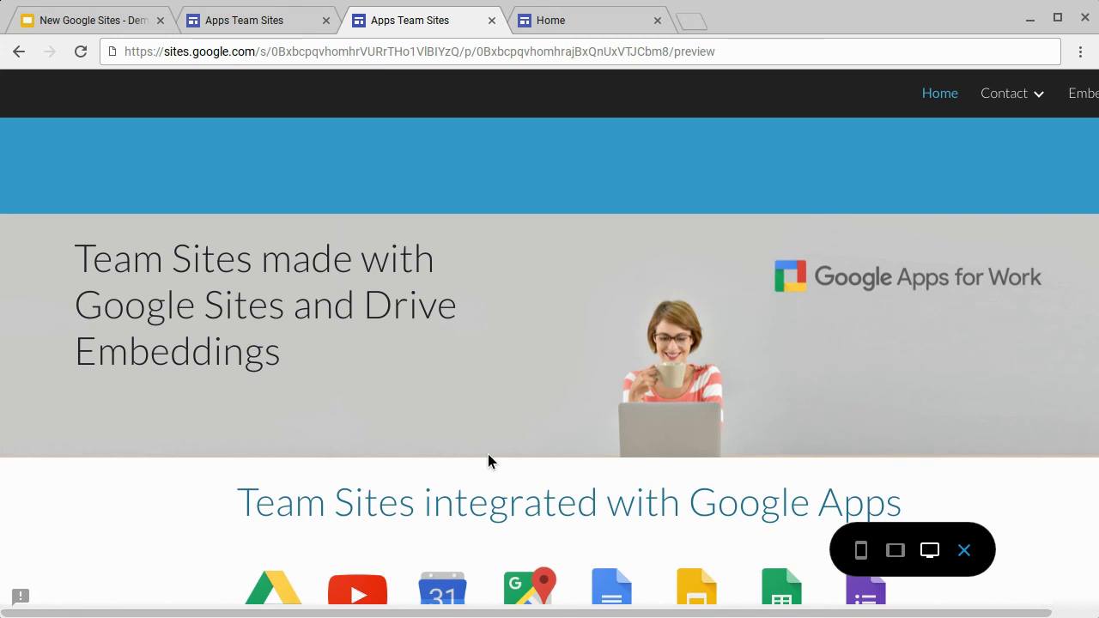
click(897, 554)
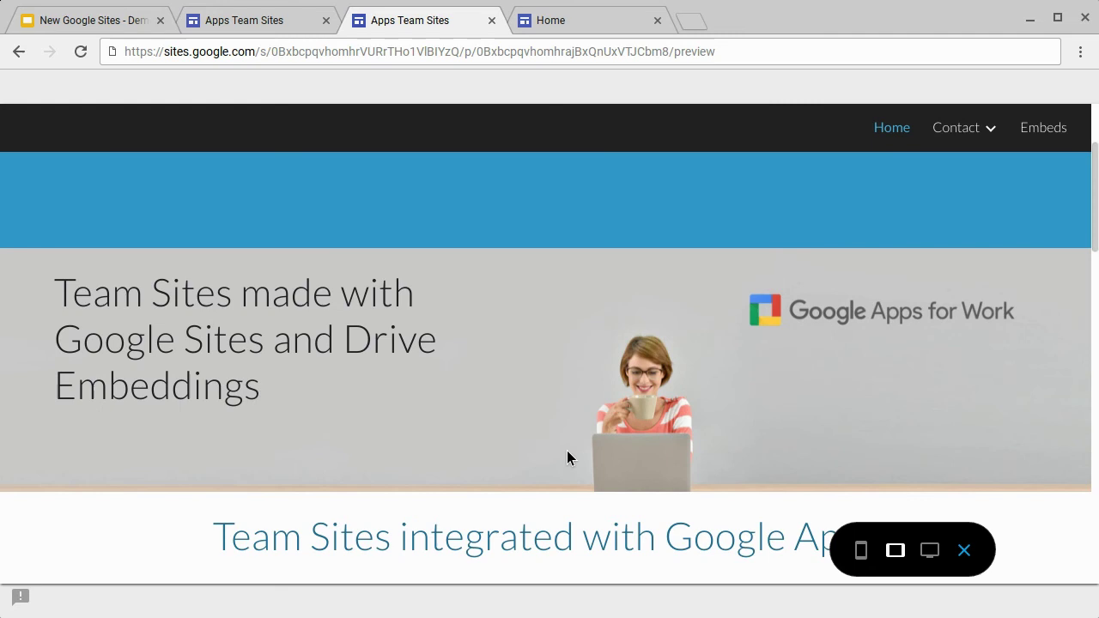
click(867, 560)
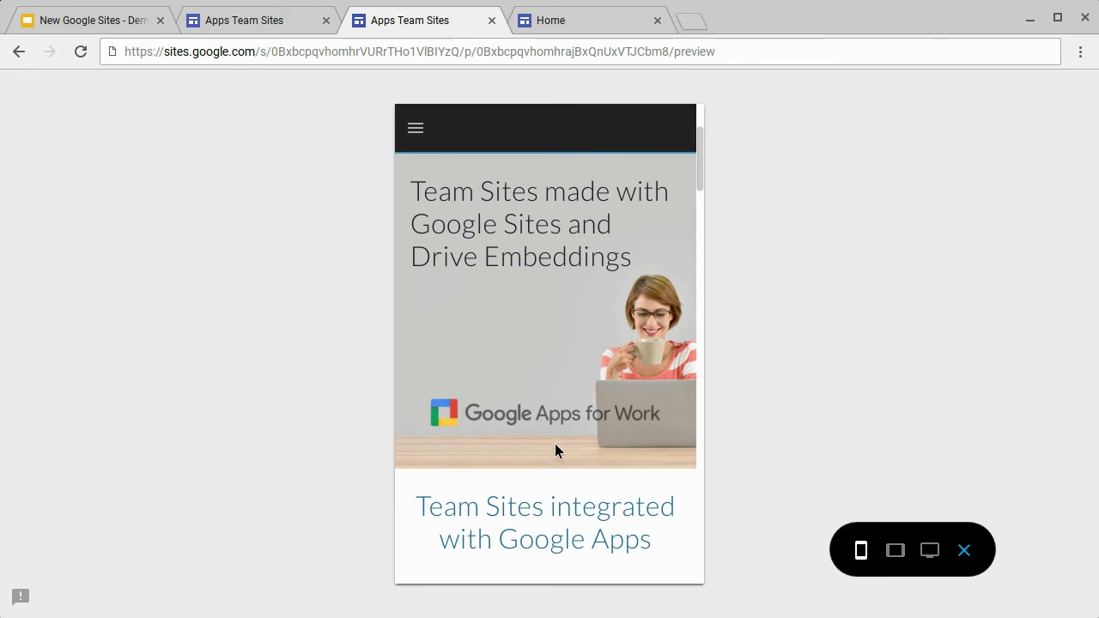
Reveal the "Preview content linearization" bullet on the Considerations slide and examine the icon-and-text feature layouts in the Apps Team Sites editor
click(108, 23)
click(280, 371)
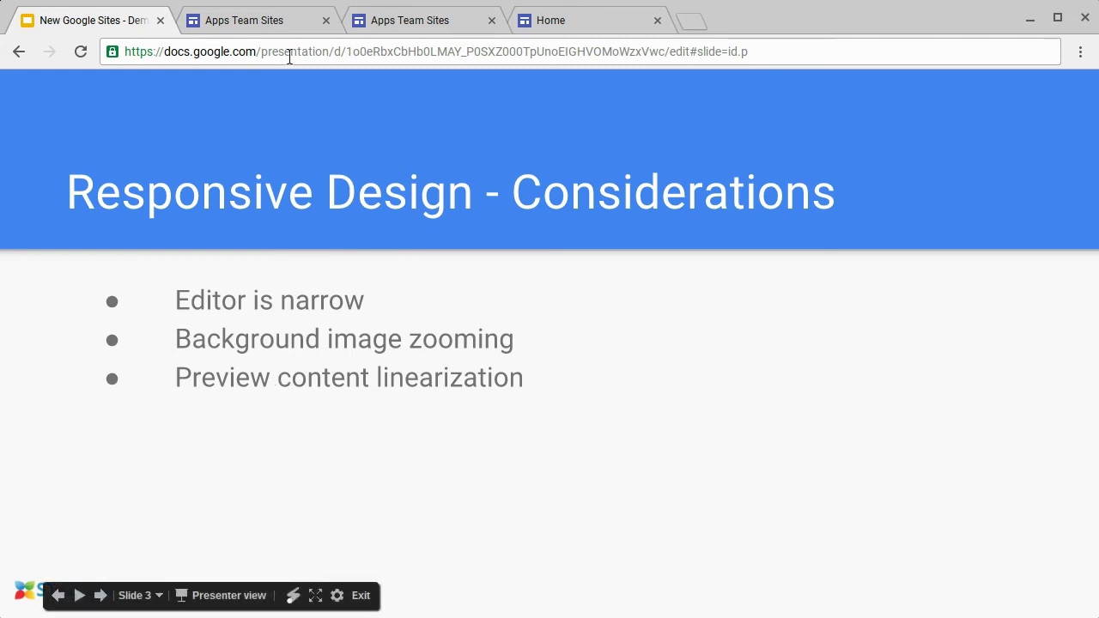
click(267, 25)
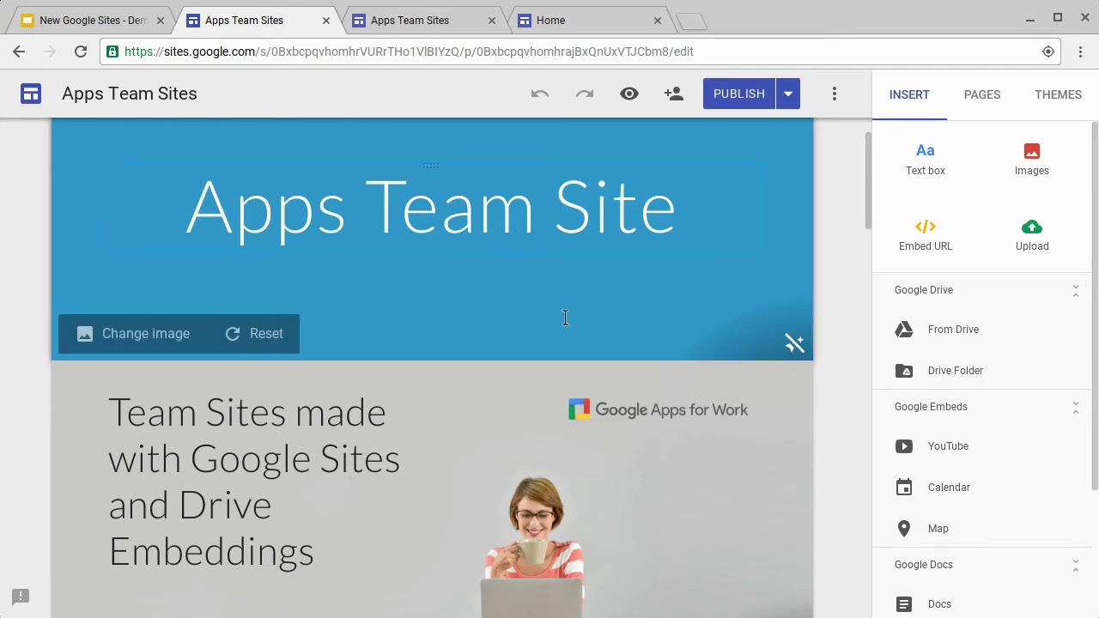
scroll(631, 354, down, 7)
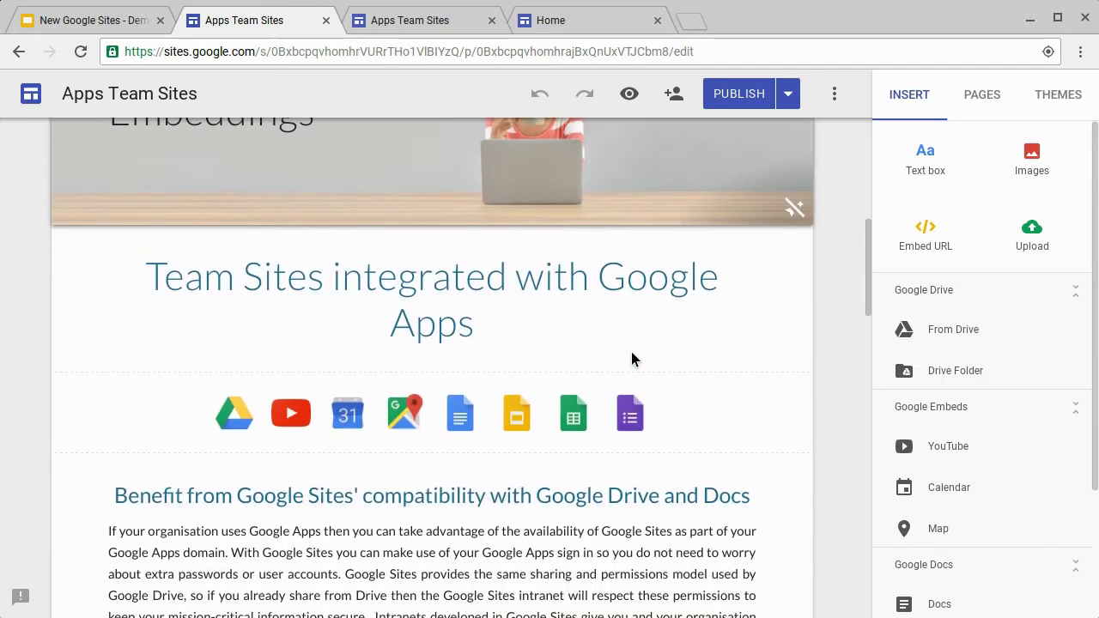
scroll(630, 353, down, 7)
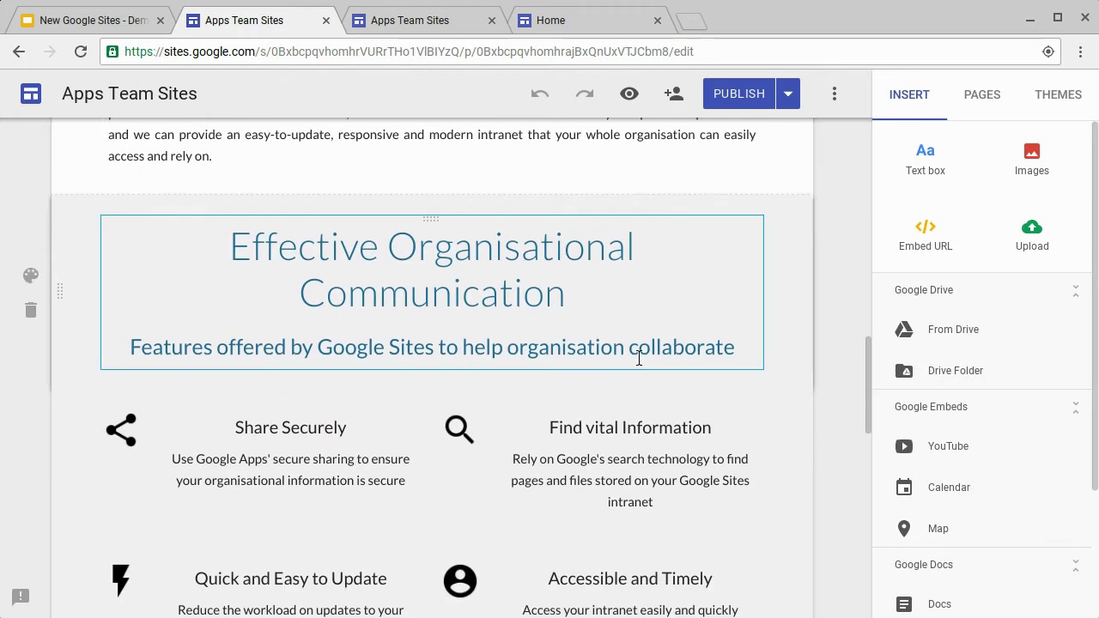
scroll(639, 358, down, 1)
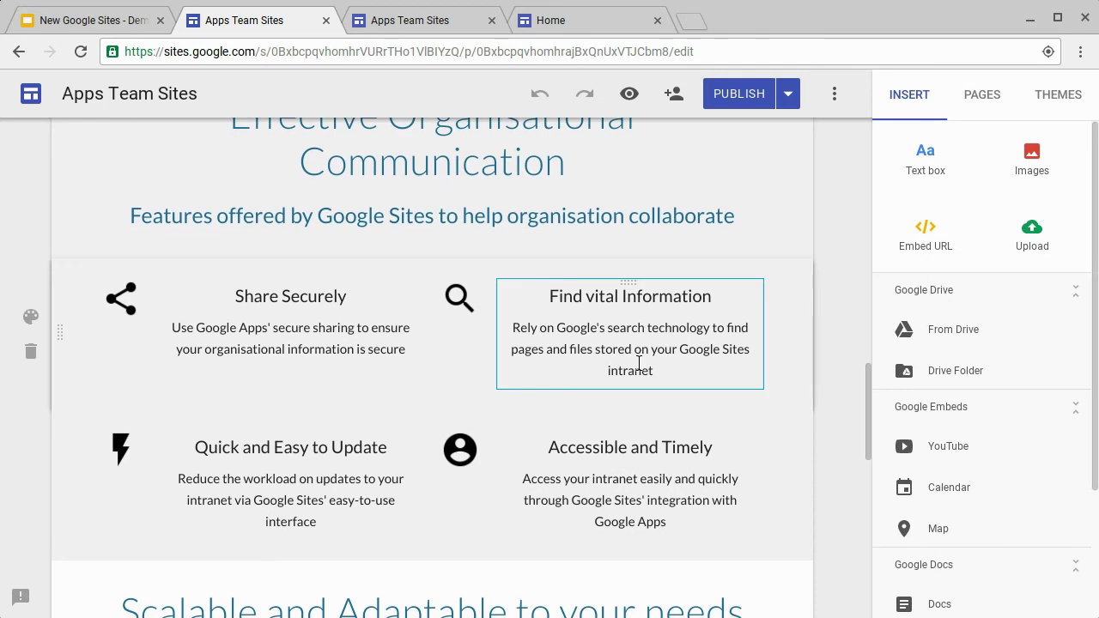
click(111, 307)
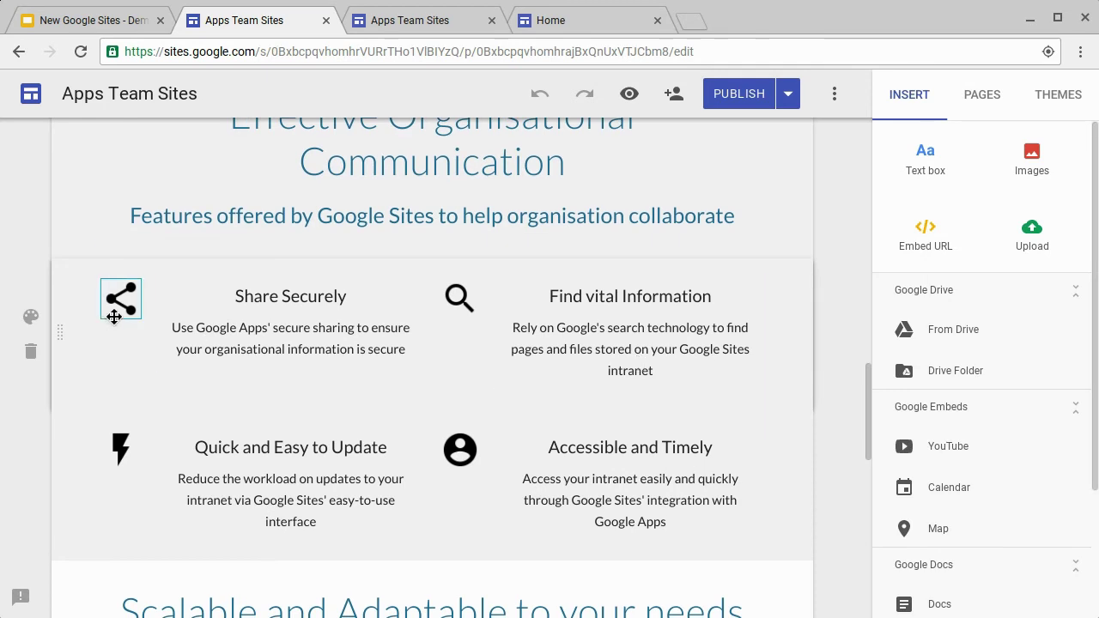
click(277, 309)
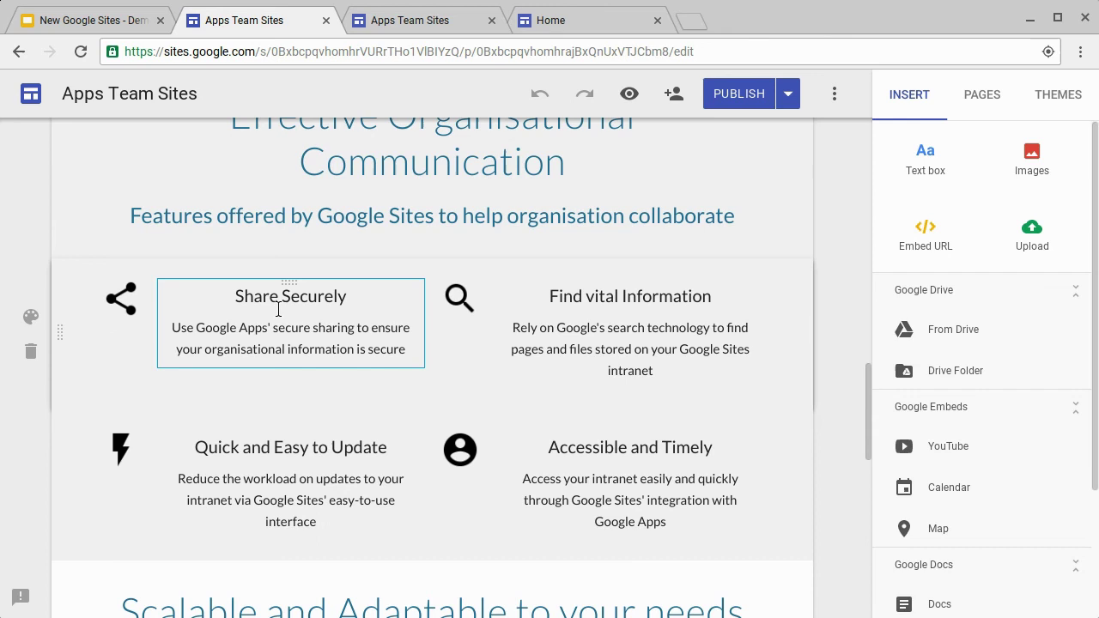
scroll(480, 350, down, 2)
scroll(481, 351, down, 3)
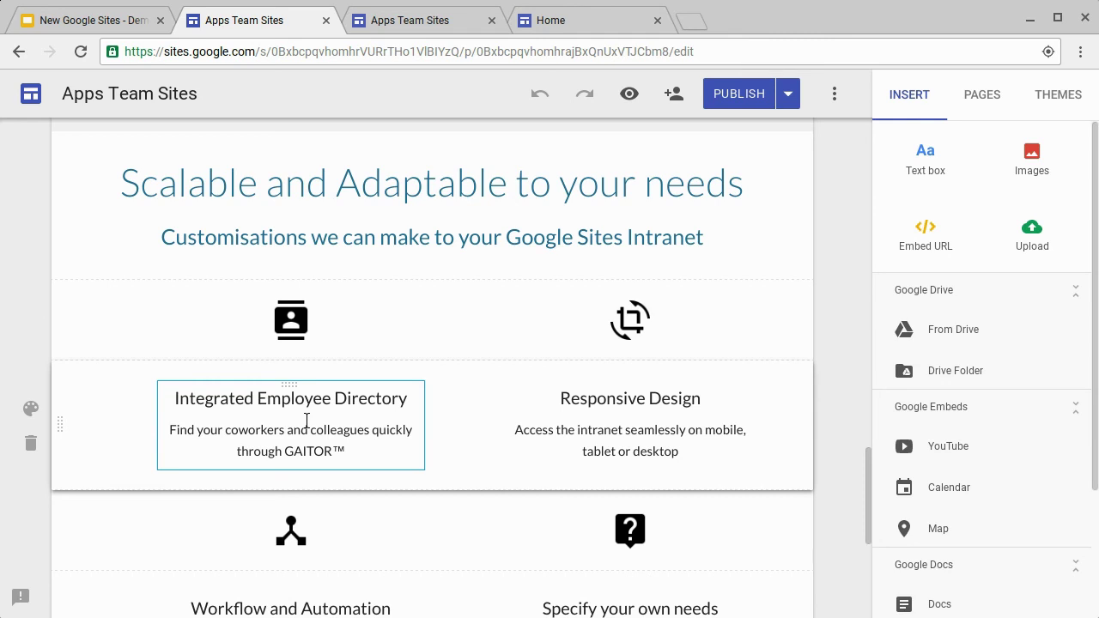
Examine how the home page's feature icons and text stack in the phone preview, through the "Scalable and Adaptable to your needs" section
click(421, 21)
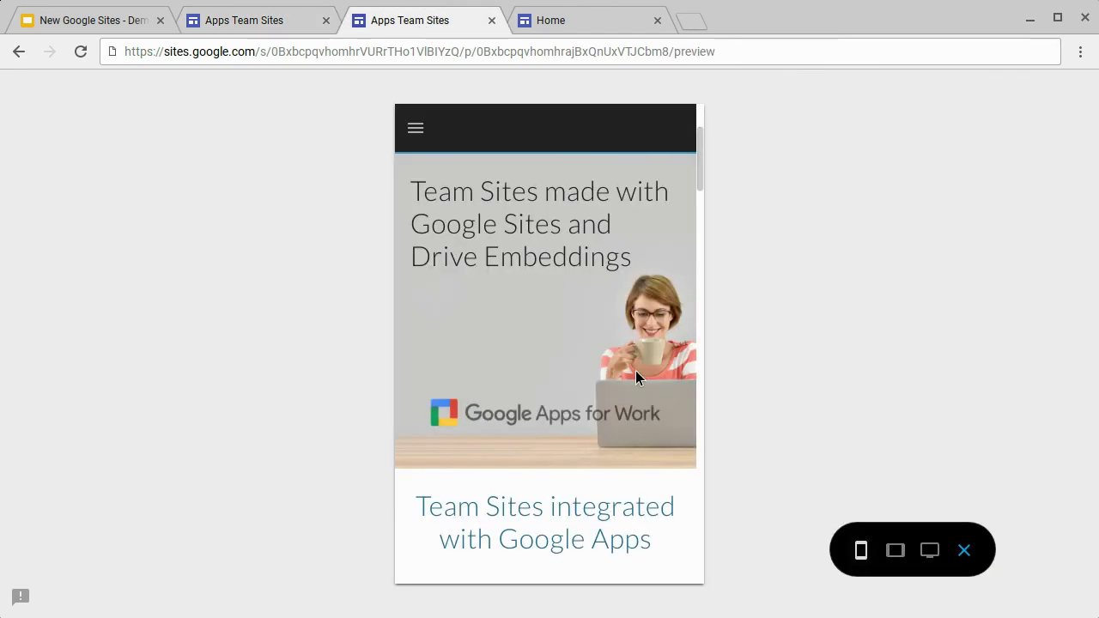
scroll(549, 375, down, 10)
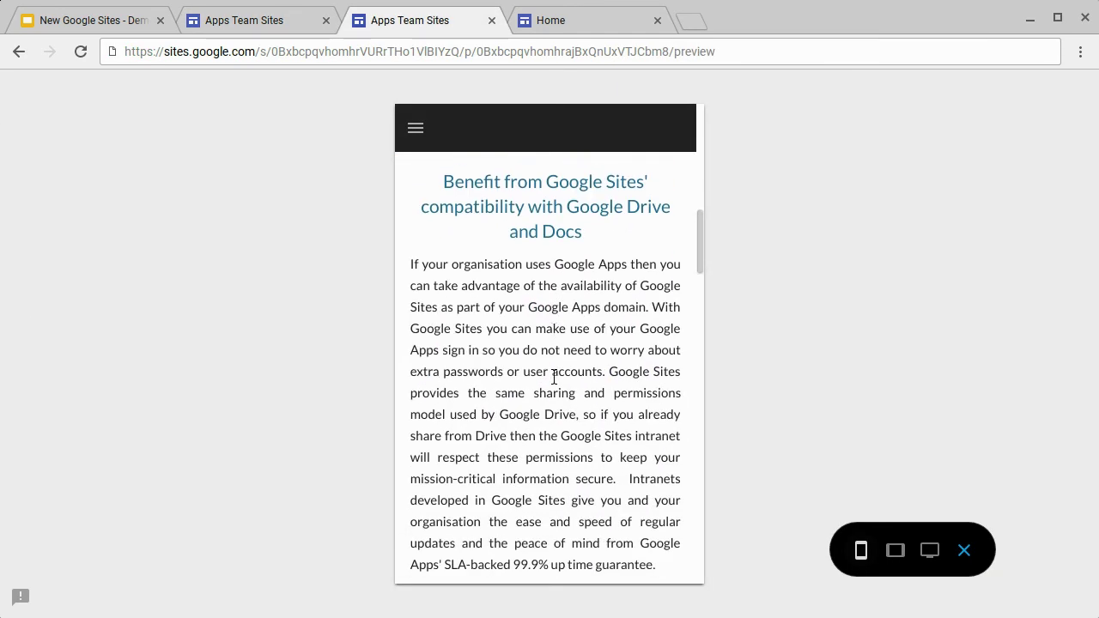
scroll(554, 377, down, 10)
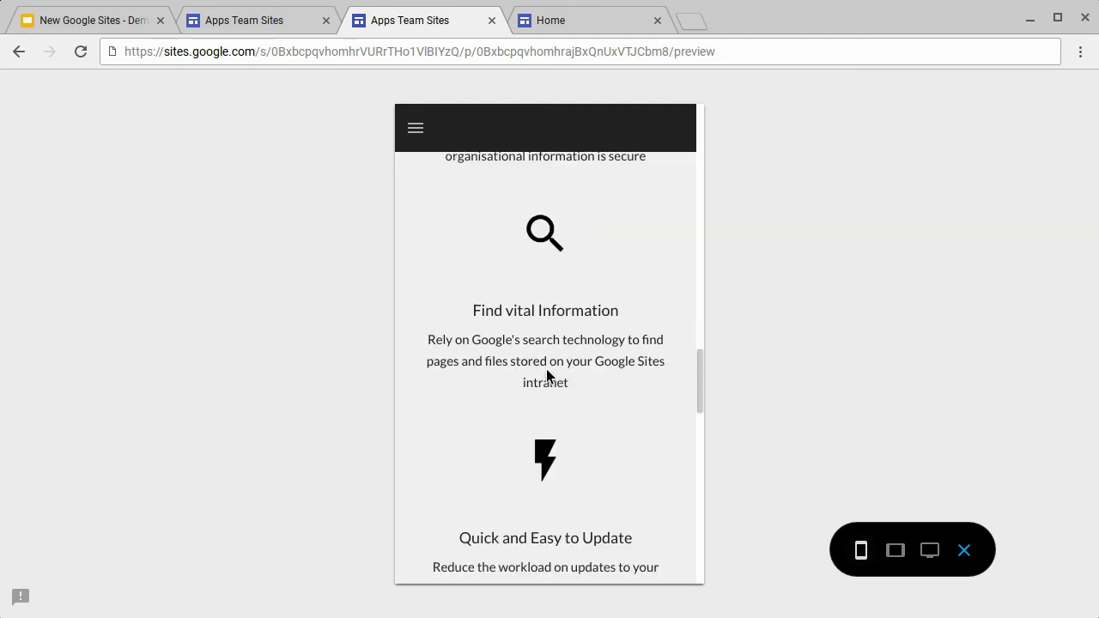
scroll(549, 375, down, 8)
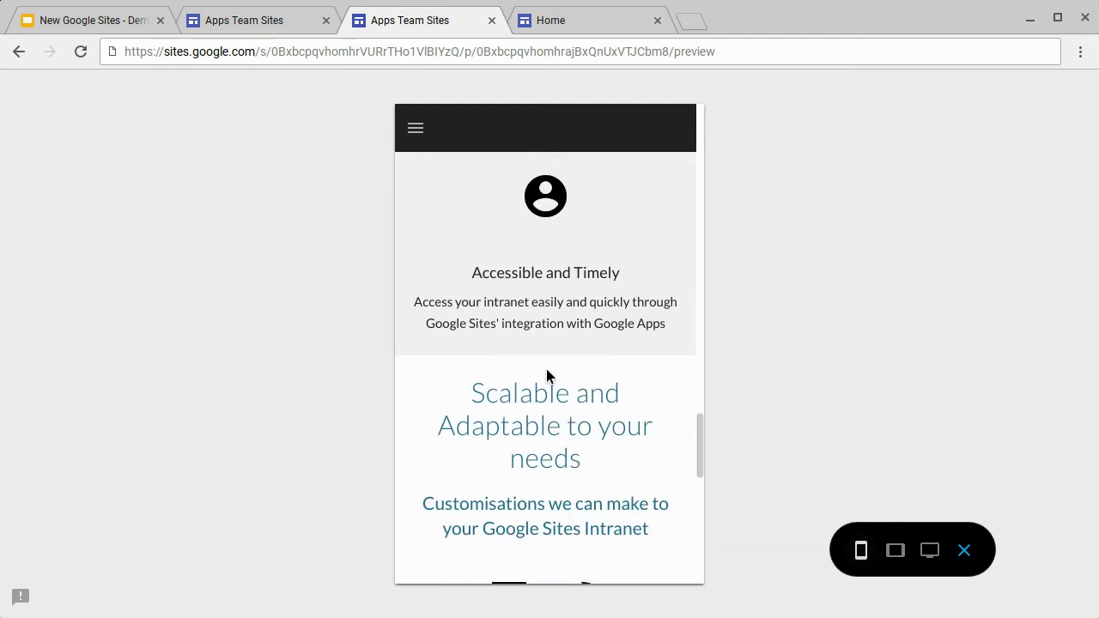
scroll(546, 375, down, 3)
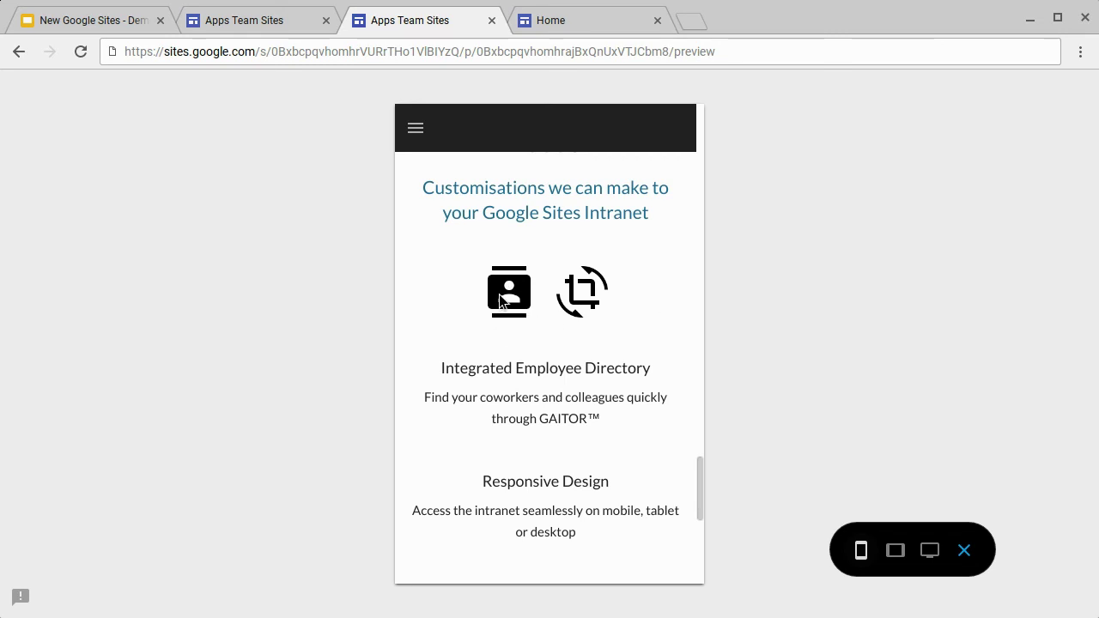
scroll(550, 465, down, 1)
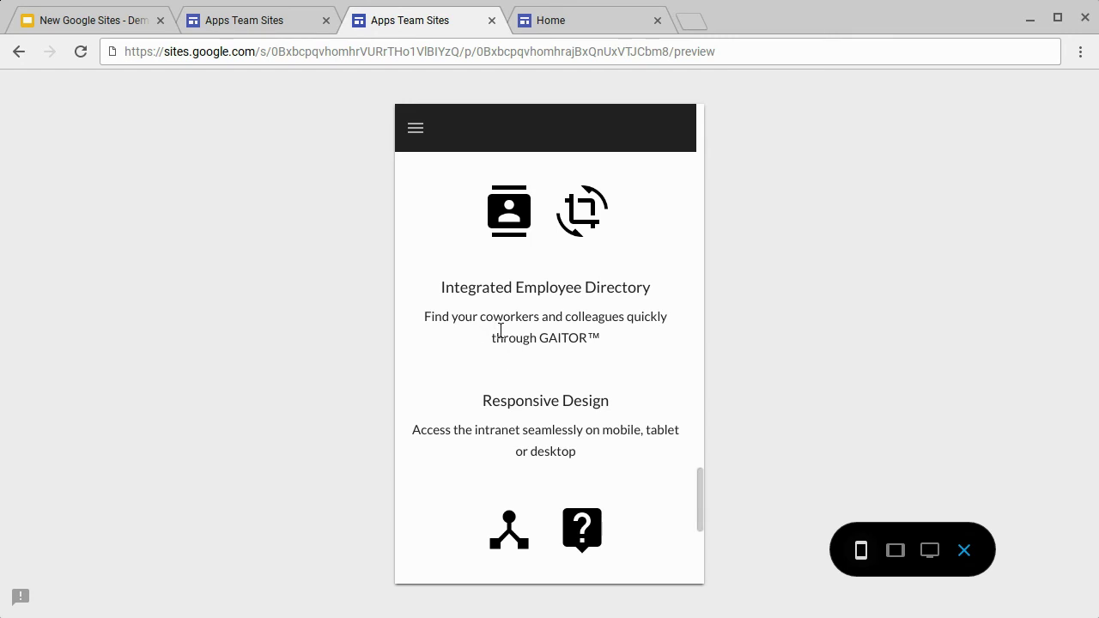
Reveal the "Experiment and compromise" bullet and compare the "Effective Organisational Communication" section between the site editor and the phone preview
click(116, 30)
key(Right)
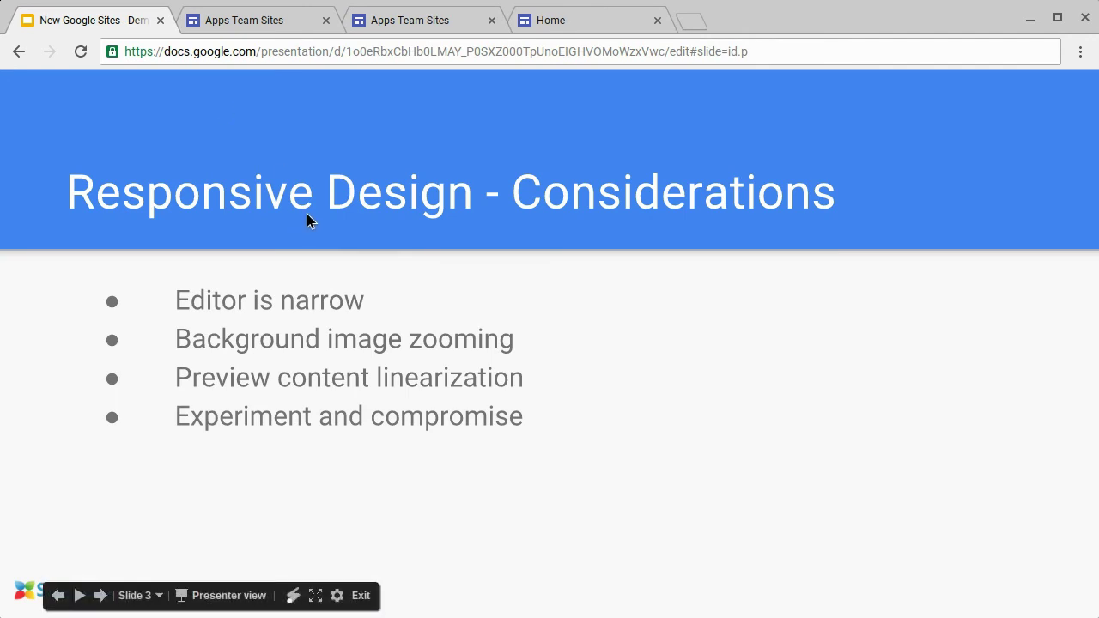
click(383, 29)
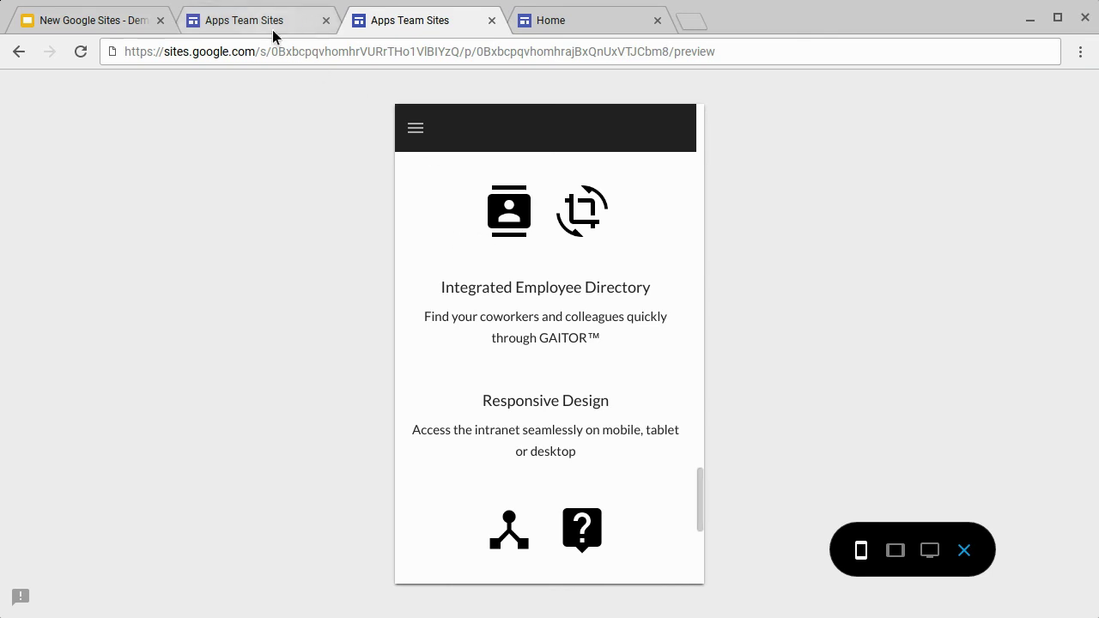
click(245, 31)
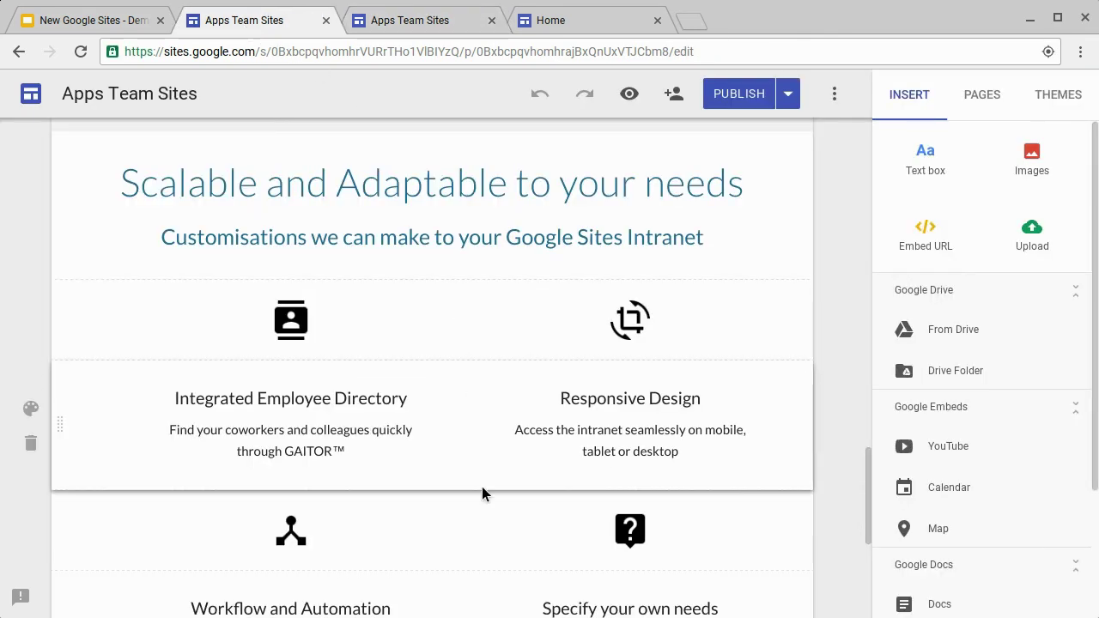
scroll(489, 492, up, 4)
scroll(496, 498, up, 1)
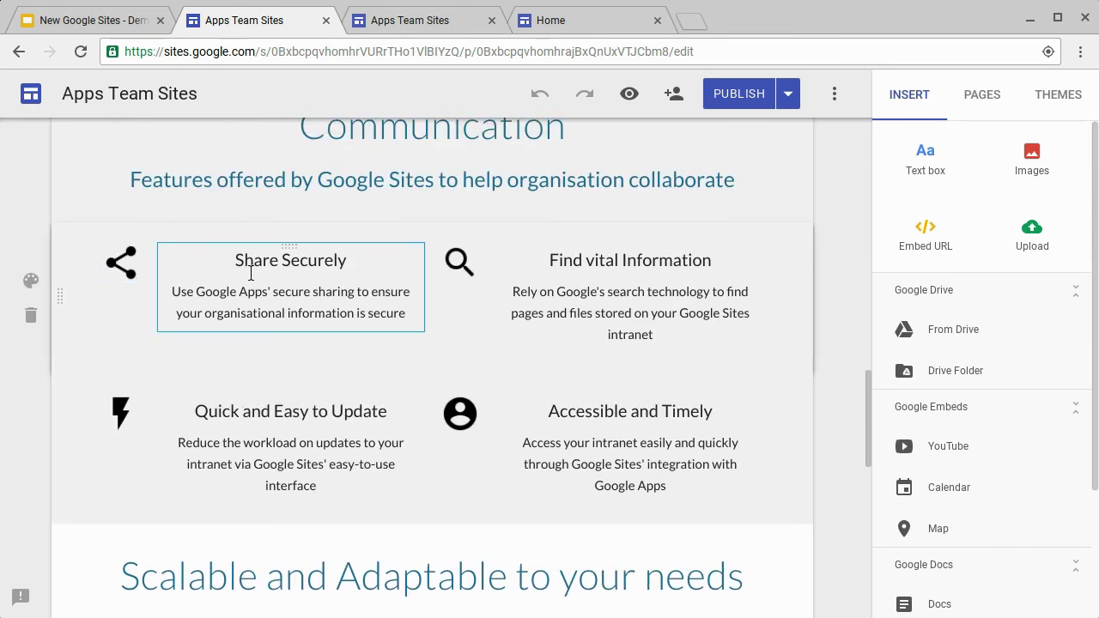
click(404, 23)
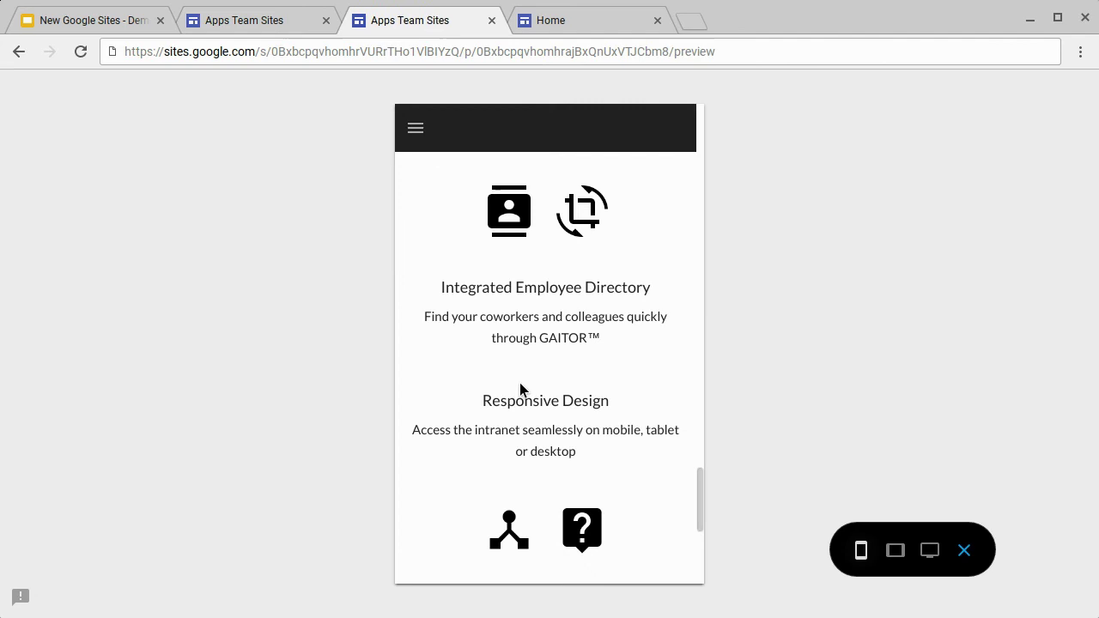
scroll(593, 533, up, 8)
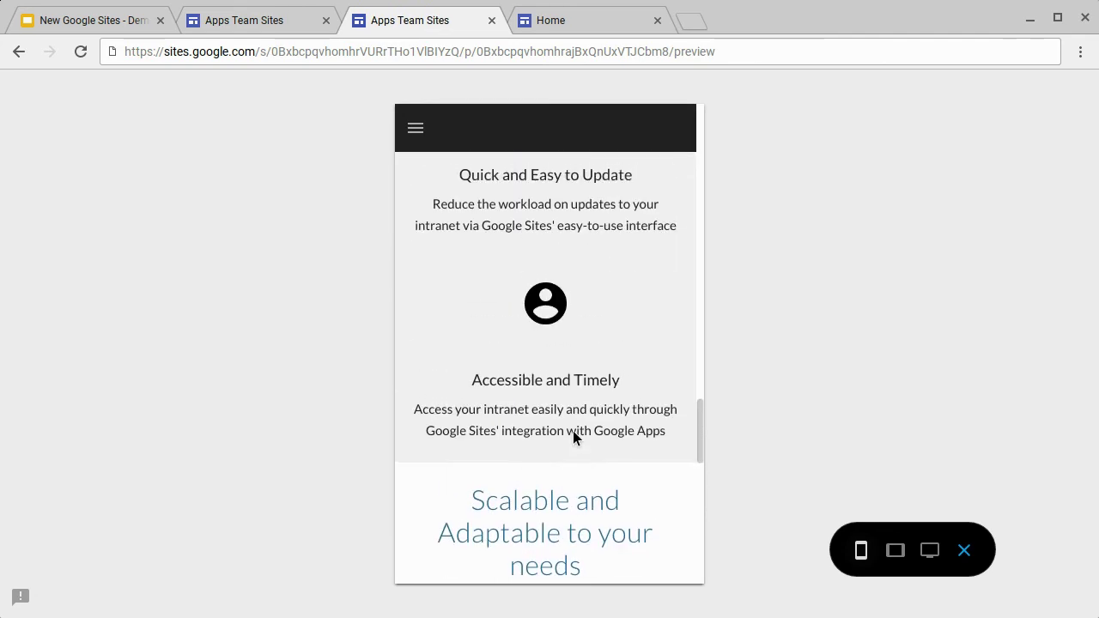
scroll(572, 437, up, 6)
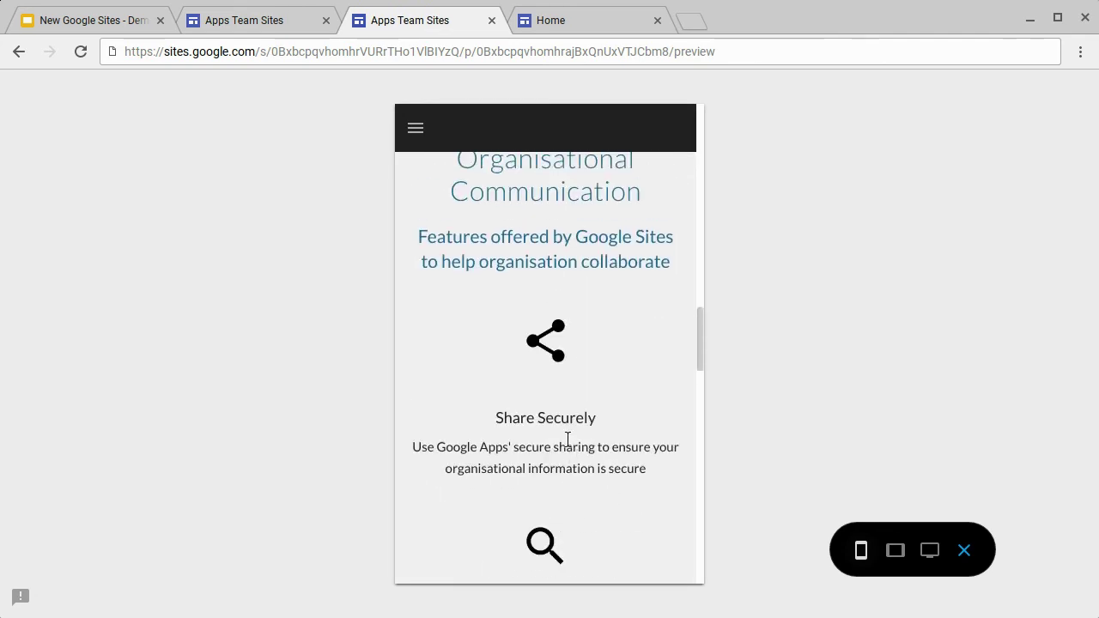
scroll(553, 507, down, 2)
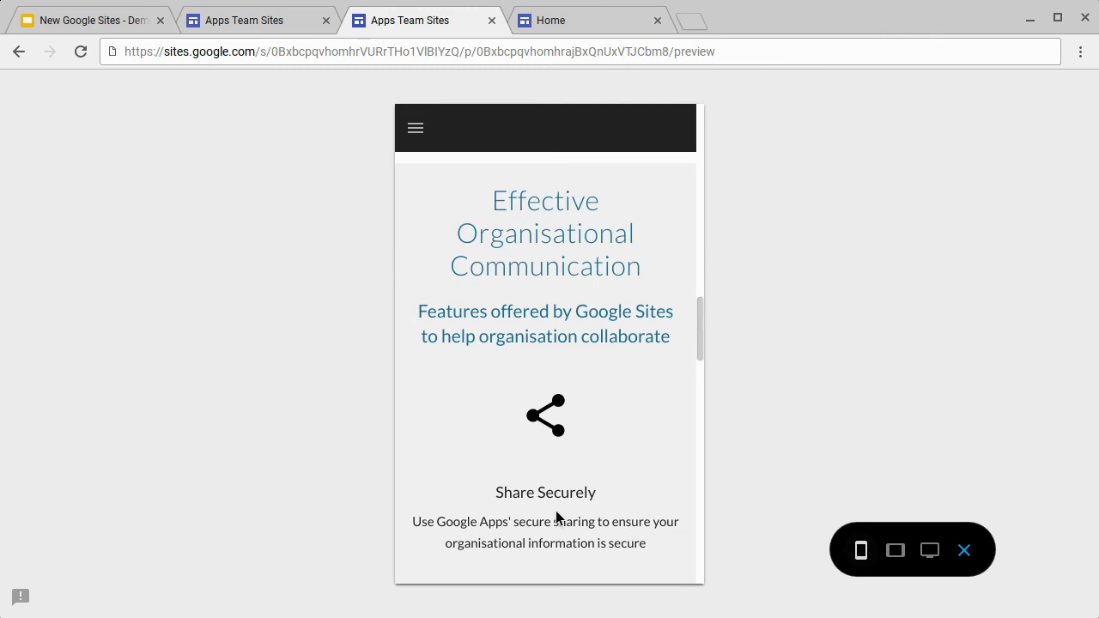
Reveal the "Built-in Preview has a wide desktop minimum width (1327px)" bullet and check the Home page's horizontal overflow in the desktop preview
click(98, 29)
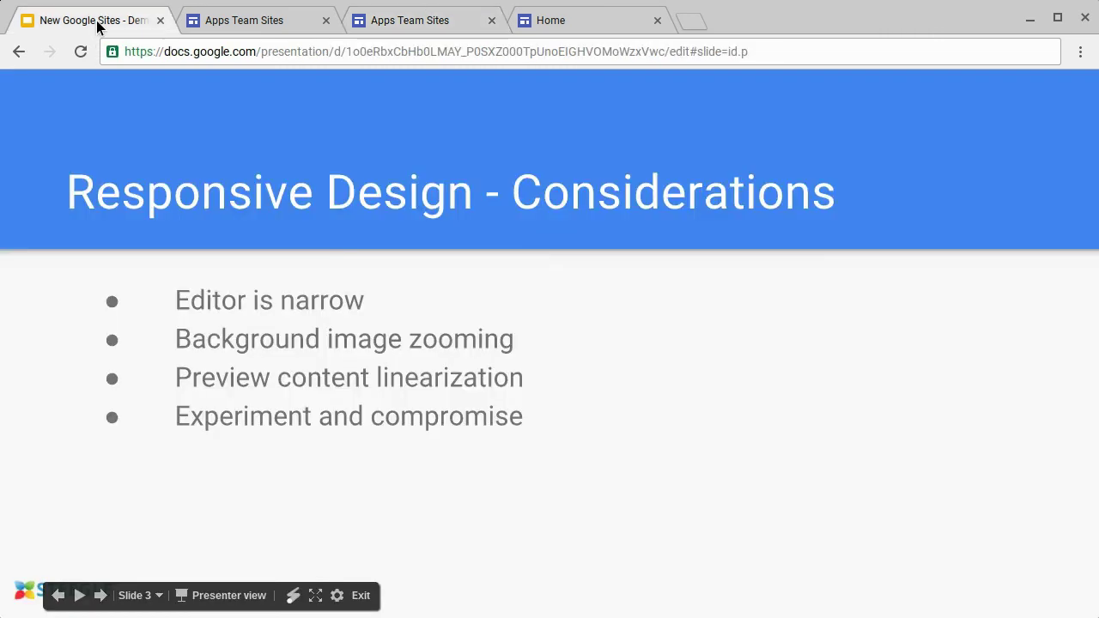
click(115, 90)
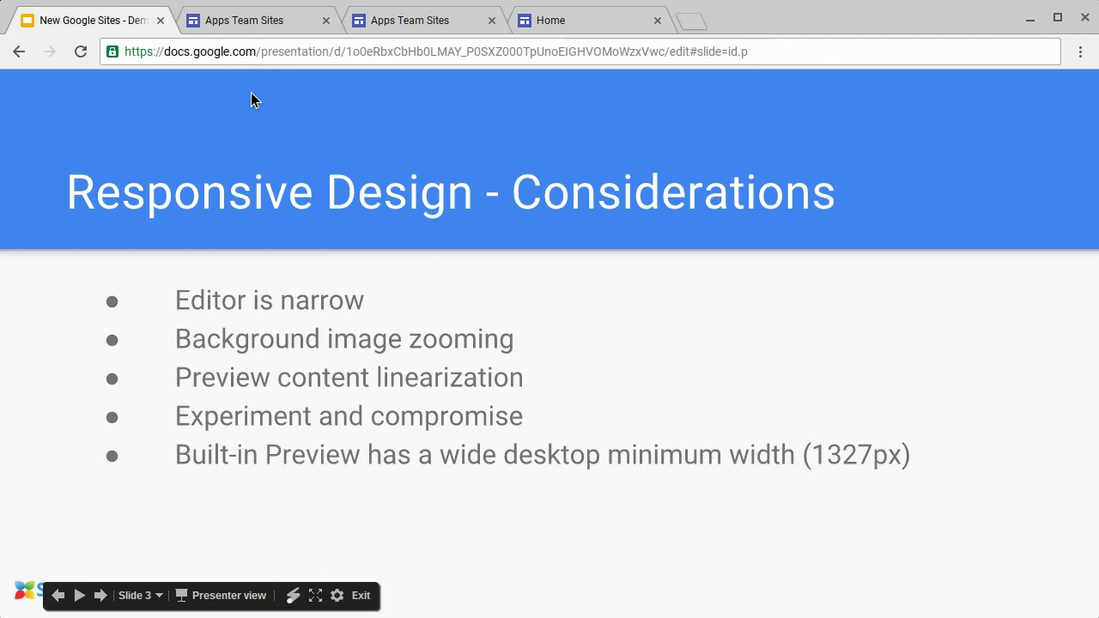
click(384, 28)
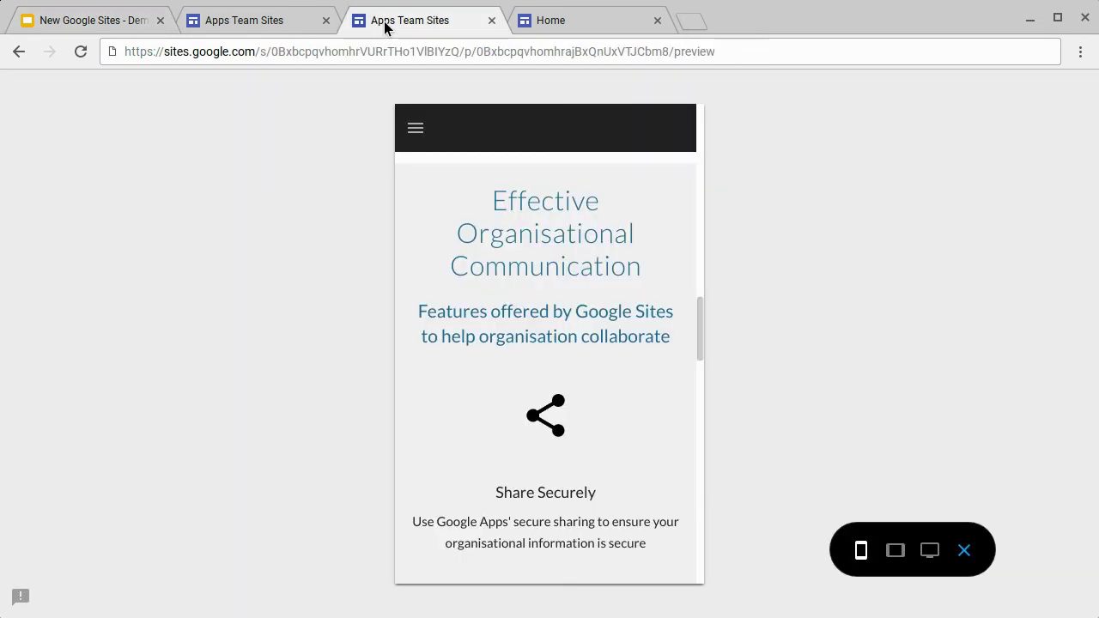
click(930, 554)
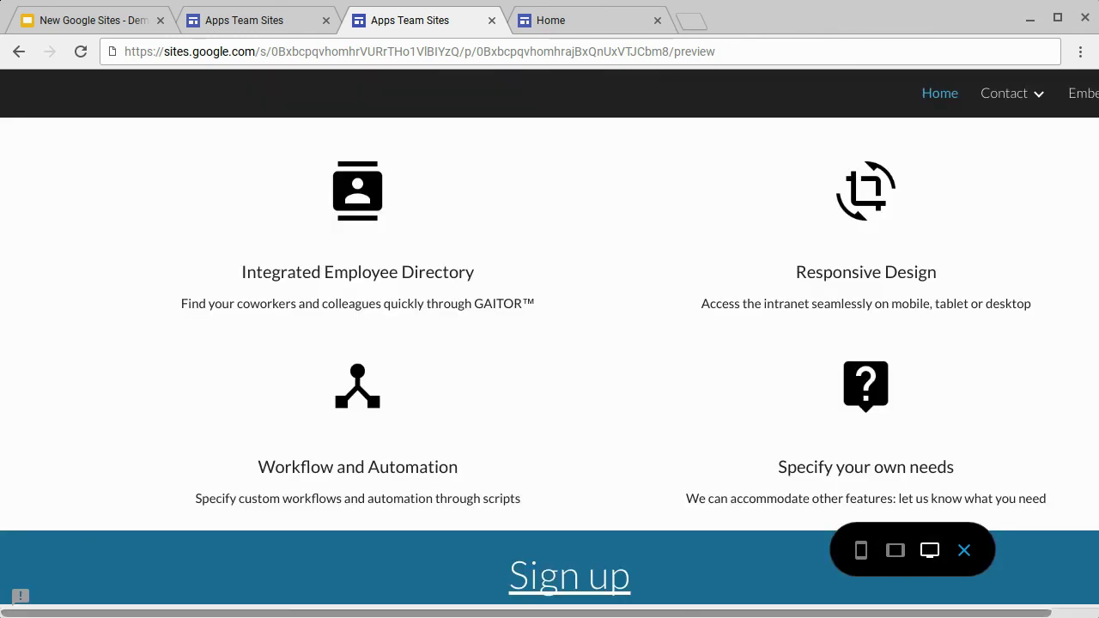
drag(725, 613, 676, 612)
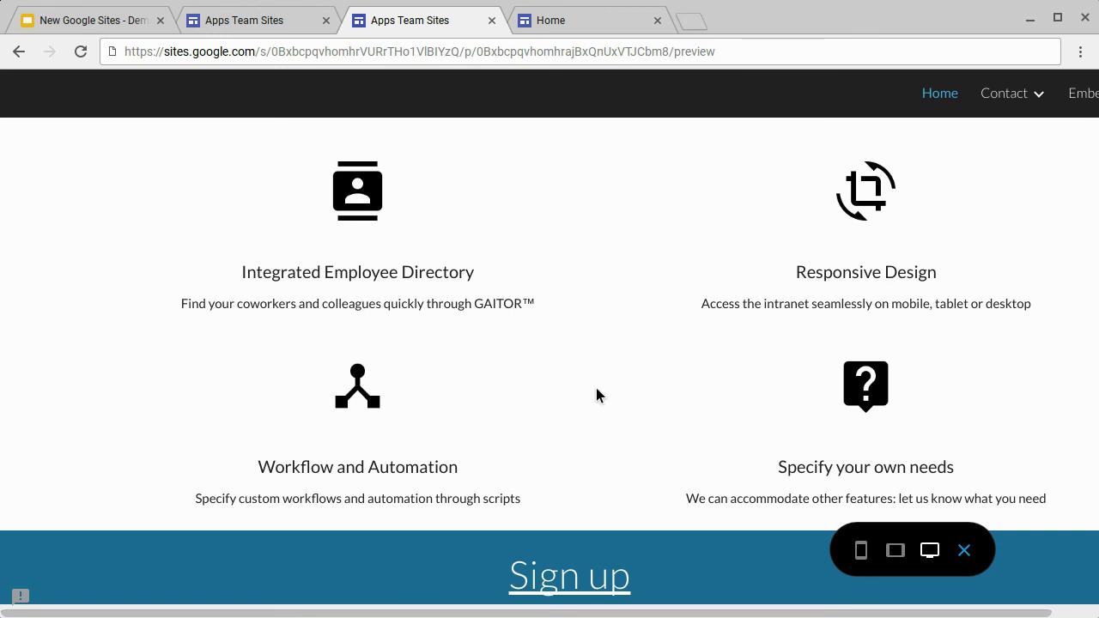
Reveal the "Try /preview URL and Chrome's console device toolbar" bullet and examine the Home page opened through its /preview URL
click(121, 28)
key(Right)
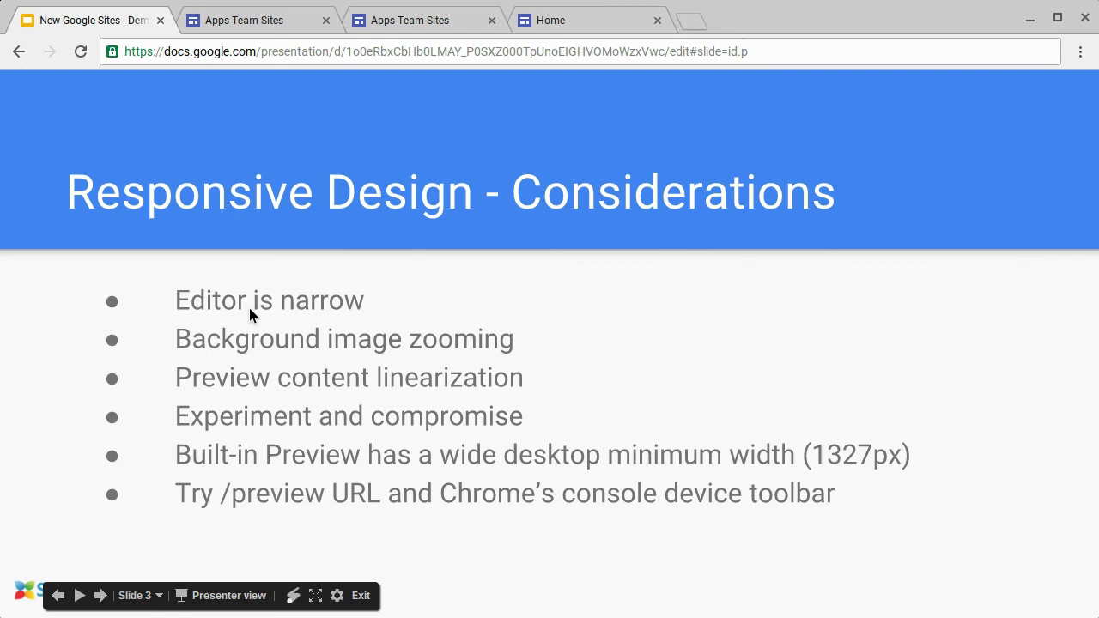
click(569, 28)
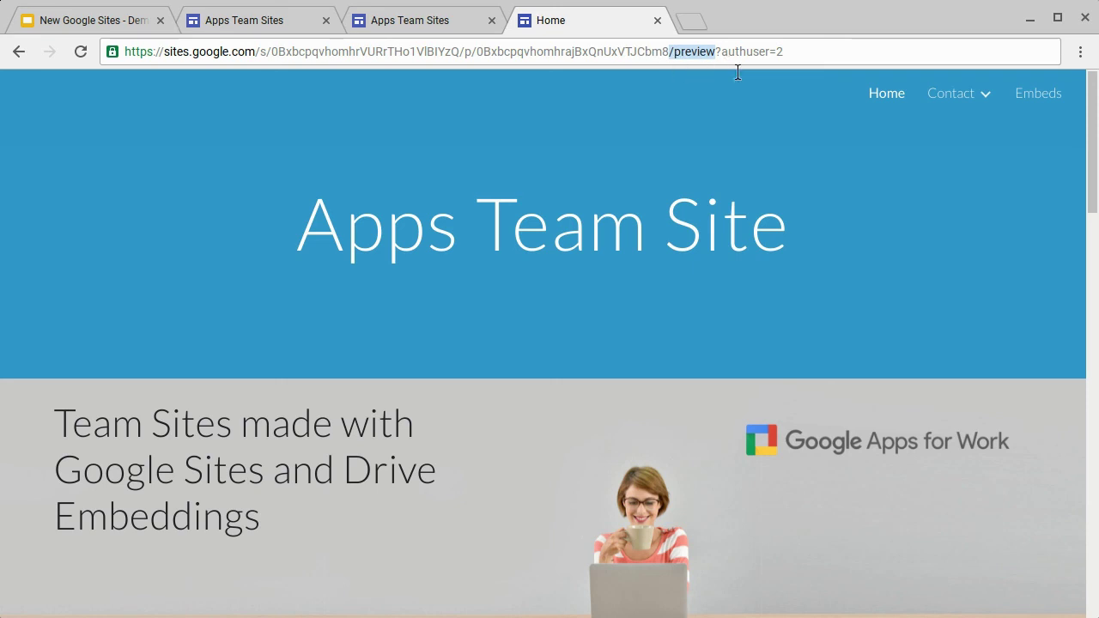
scroll(699, 232, down, 6)
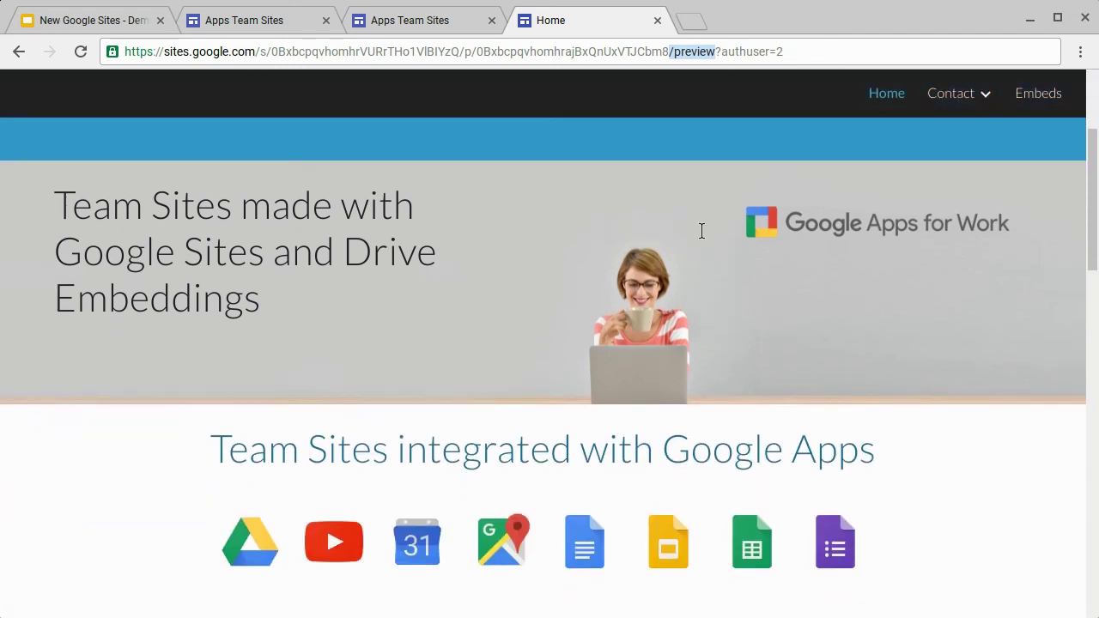
Examine the Home page at full browser width from the "Effective Organisational Communication" section back to the Apps Team Site header
scroll(697, 230, down, 5)
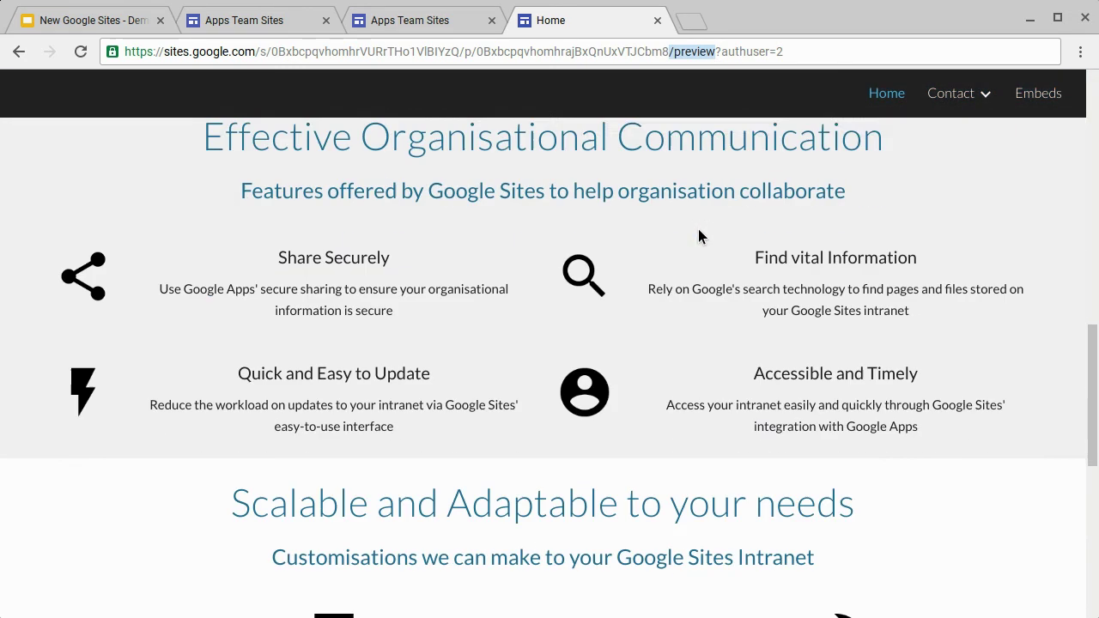
scroll(699, 229, up, 11)
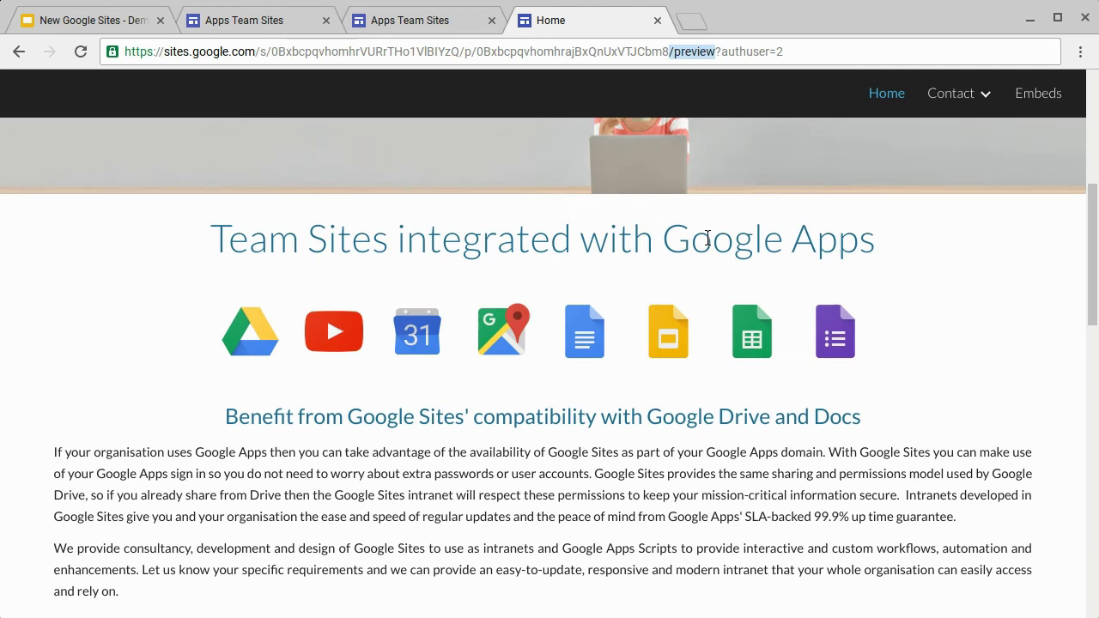
scroll(708, 238, up, 1)
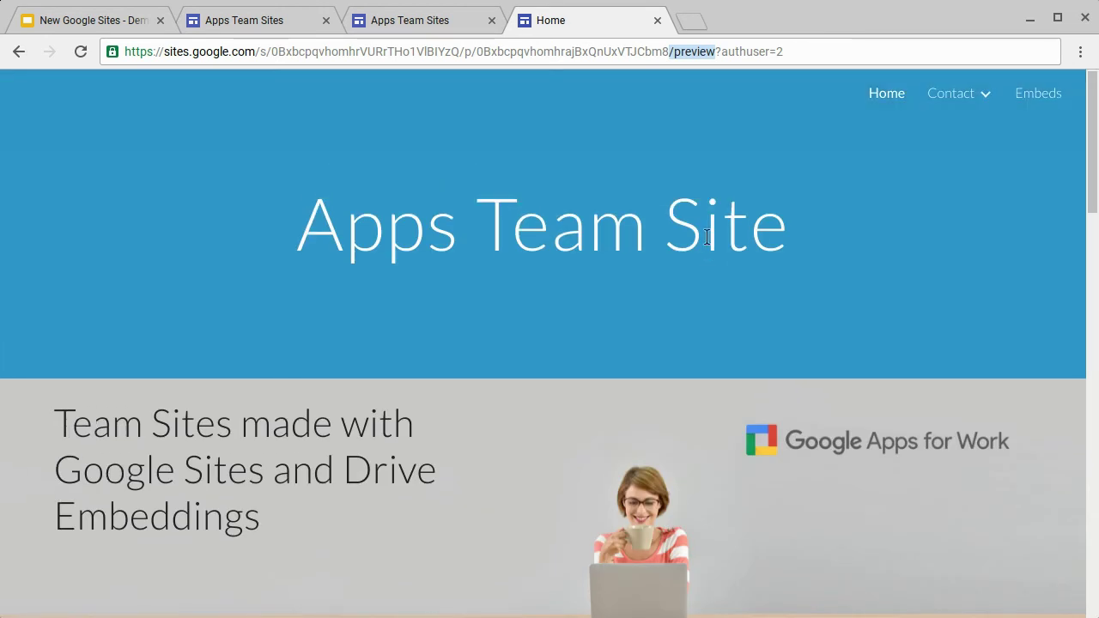
Open Chrome's developer console with device emulation and narrow the responsive viewport to 358 px wide
key(ctrl+shift+j)
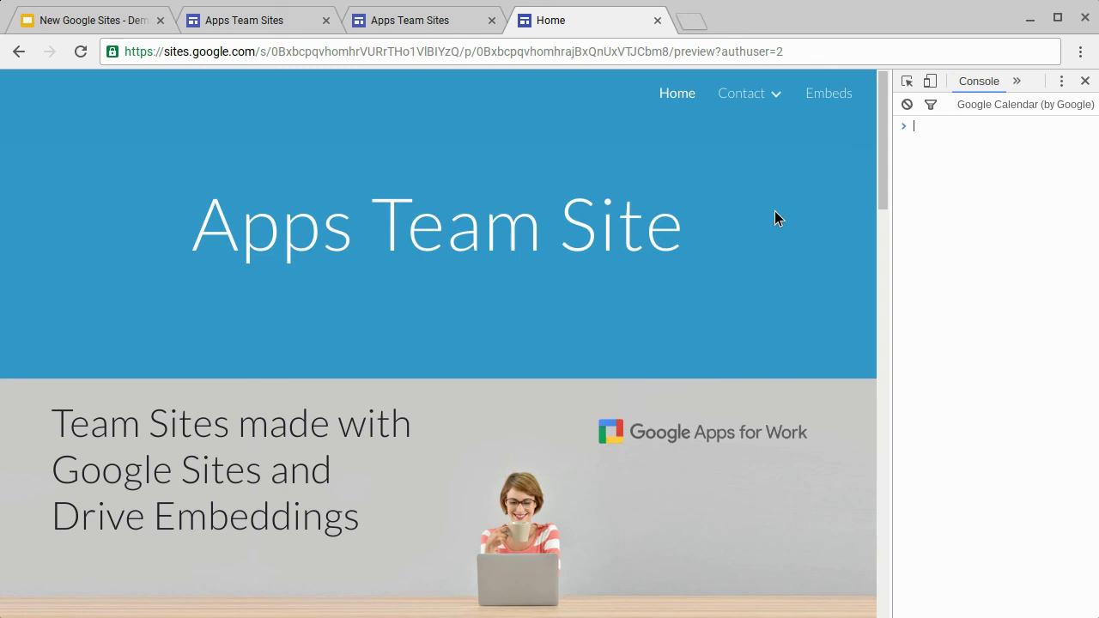
click(936, 85)
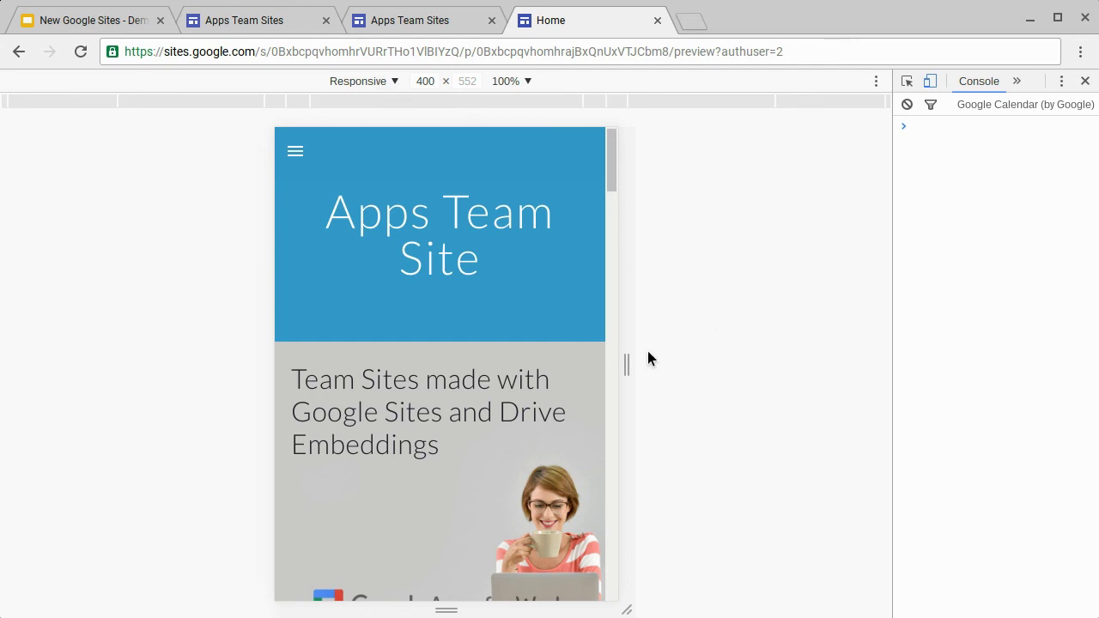
mouse_move(637, 373)
mouse_down()
mouse_move(784, 387)
mouse_move(606, 375)
mouse_move(624, 376)
mouse_up()
click(438, 86)
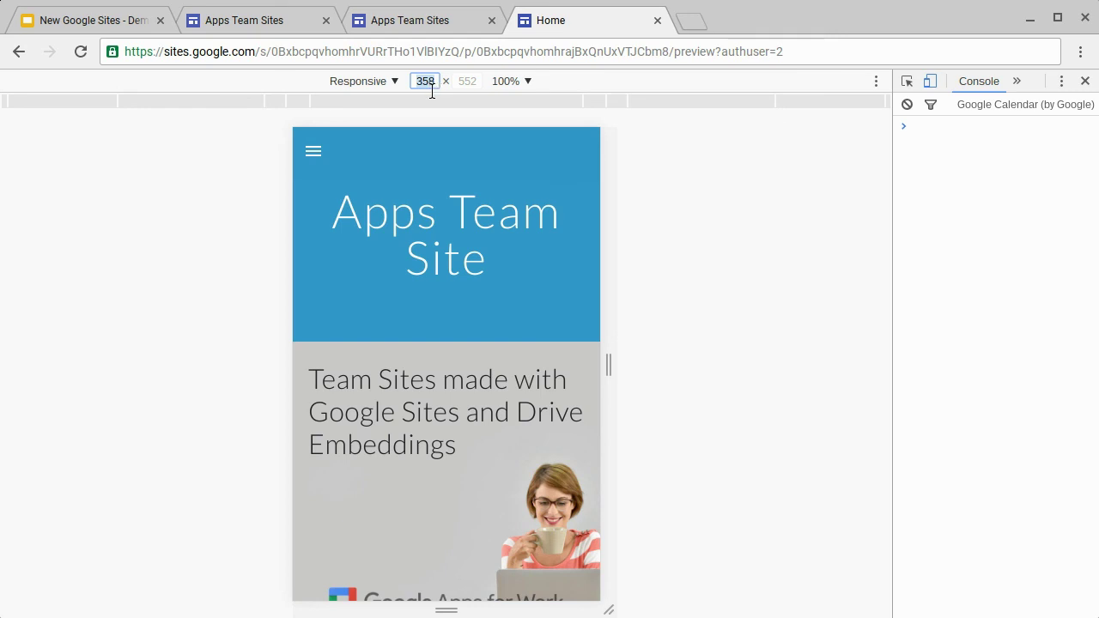
key(Return)
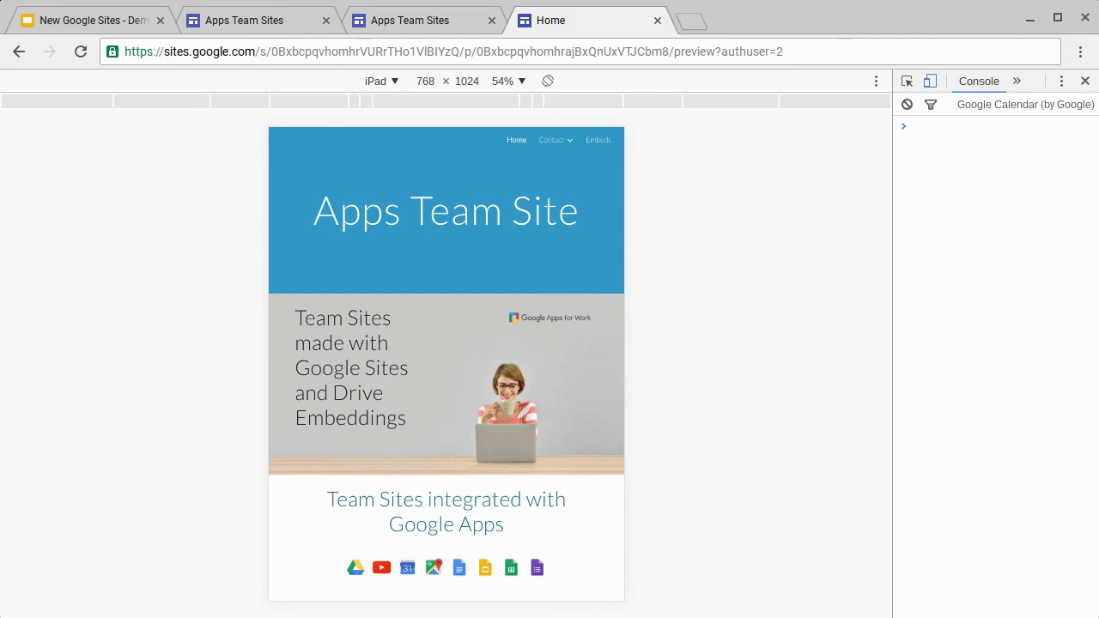
Preview the Home page on an iPad in landscape and on a Nexus 6P in both portrait and landscape orientation
click(548, 80)
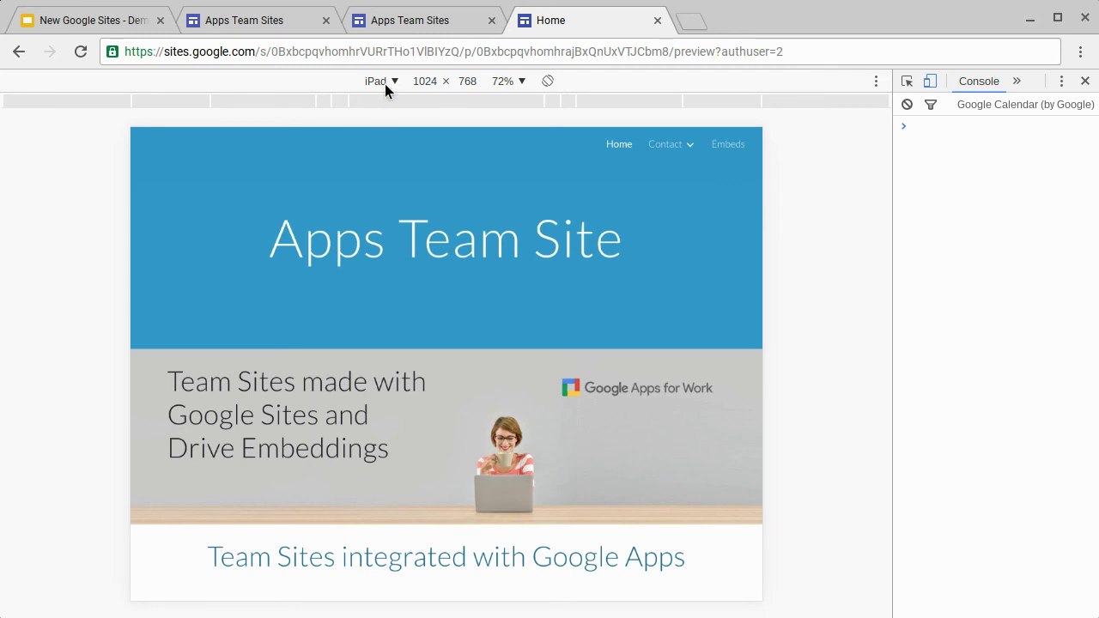
click(389, 204)
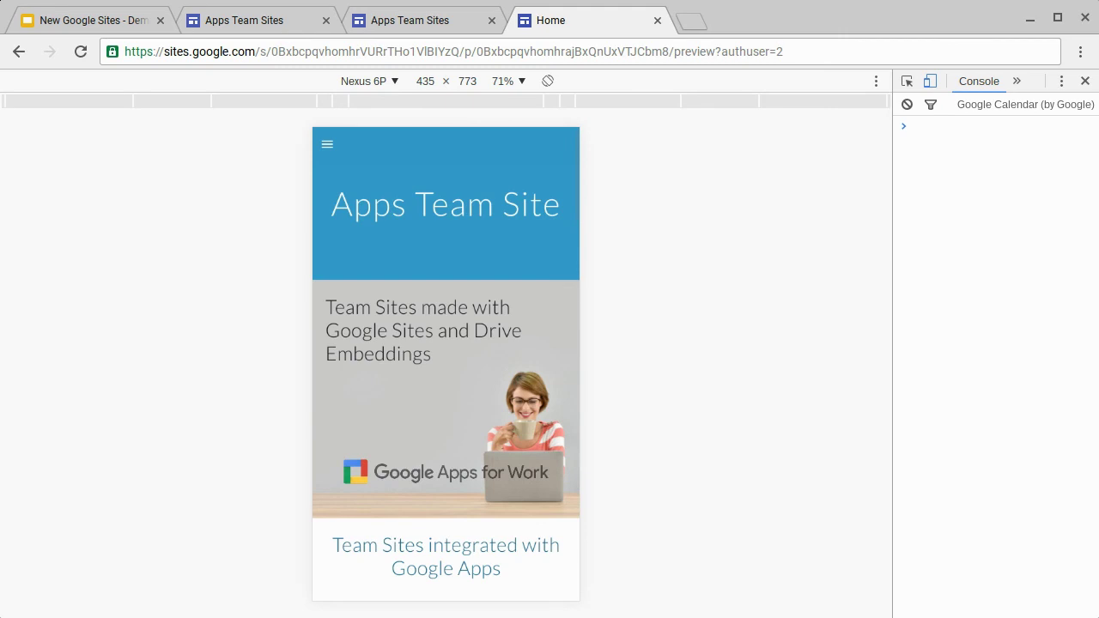
click(548, 80)
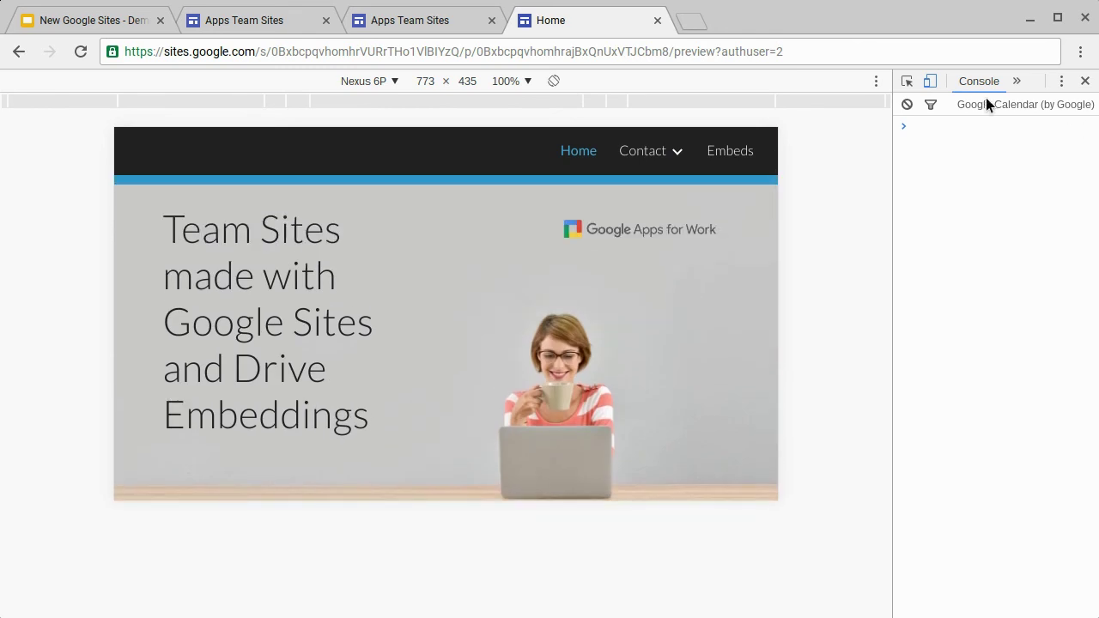
Turn off device emulation and resize the page area against the console, ending at about 1036 px wide
click(937, 84)
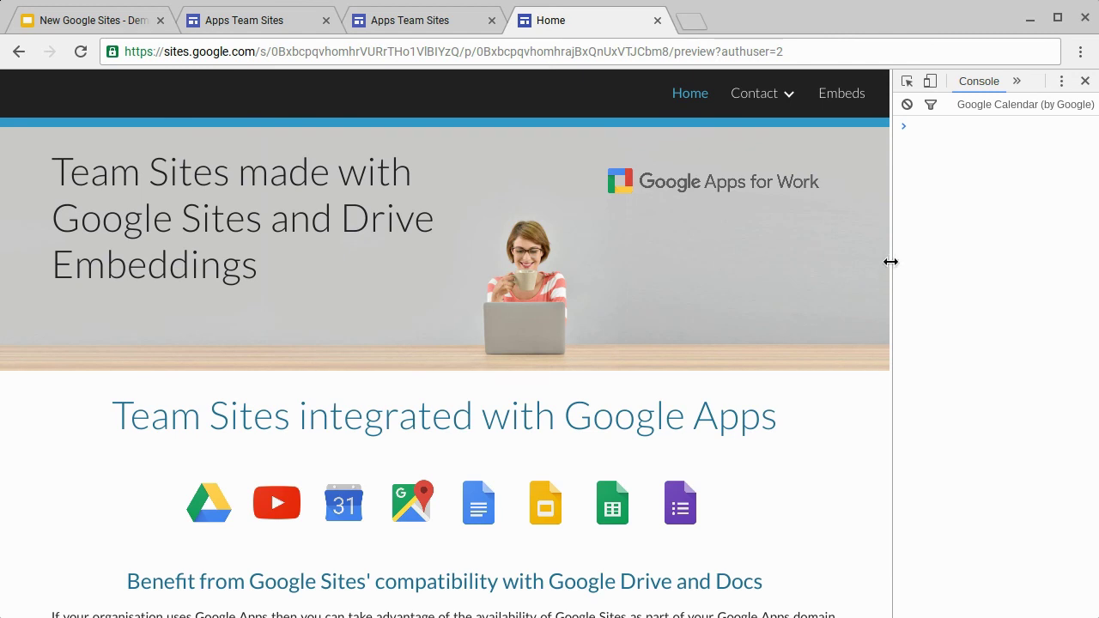
drag(890, 262, 919, 290)
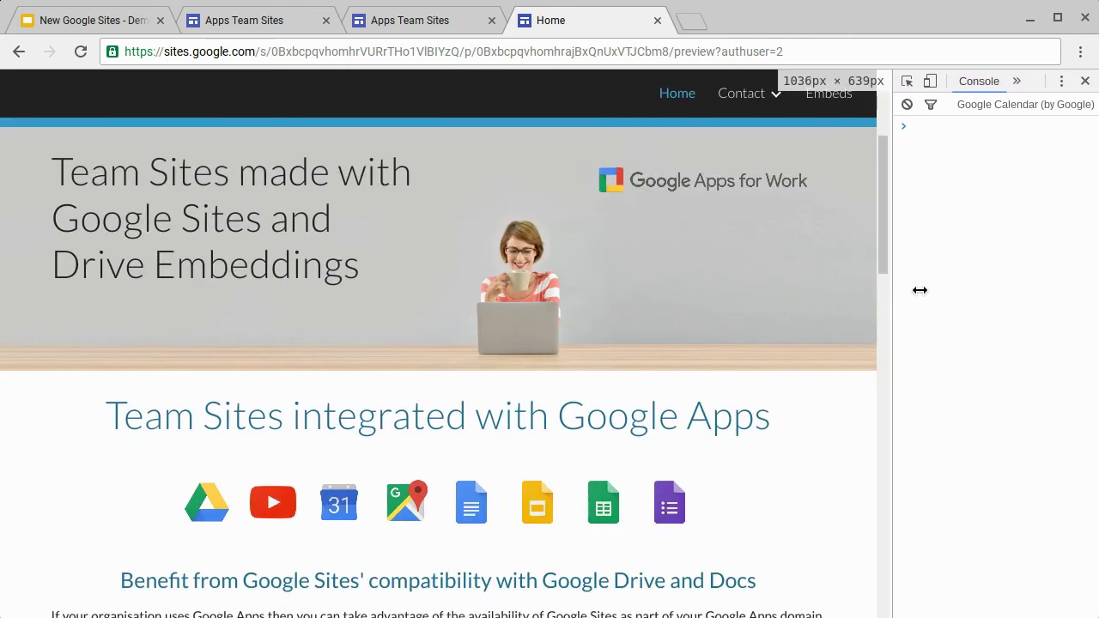
Return to the New Google Sites presentation and advance to the closing "Thanks for watching!" slide
click(95, 20)
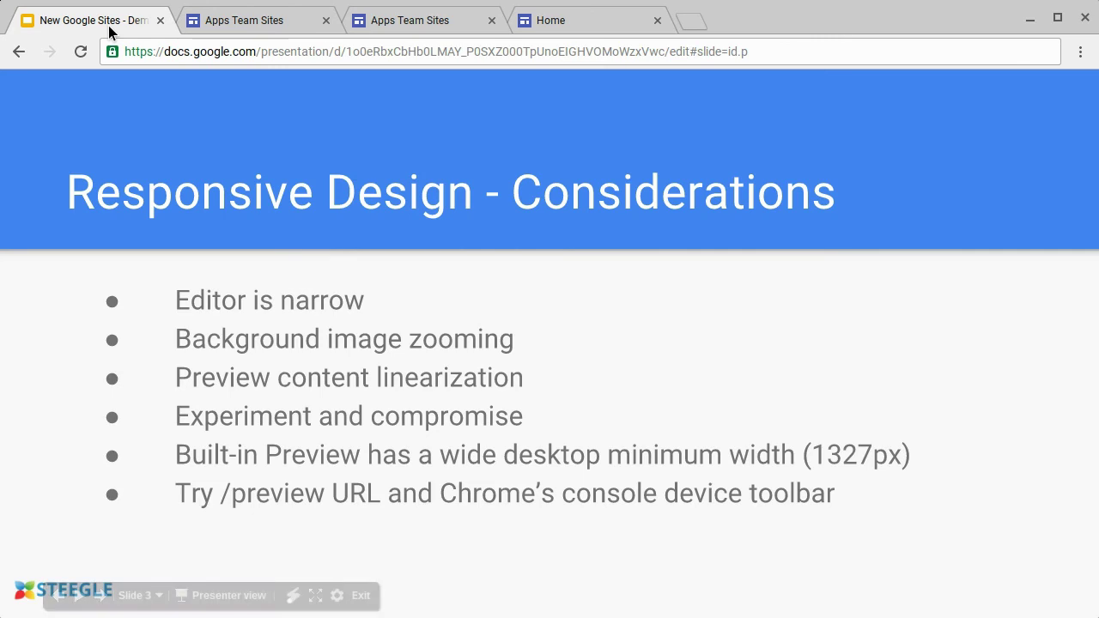
key(Right)
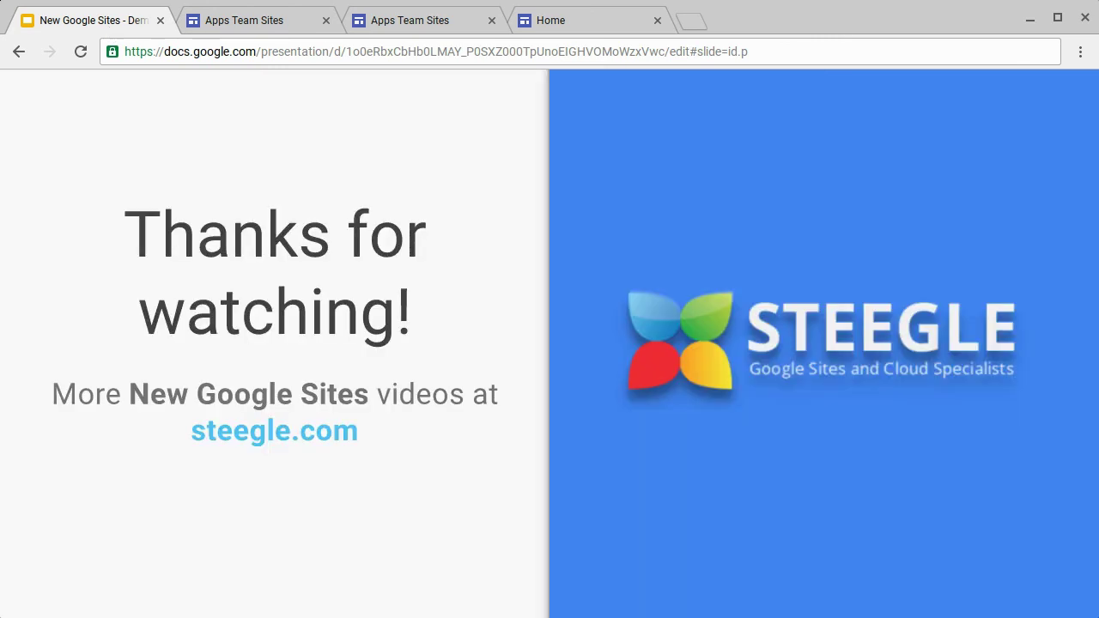